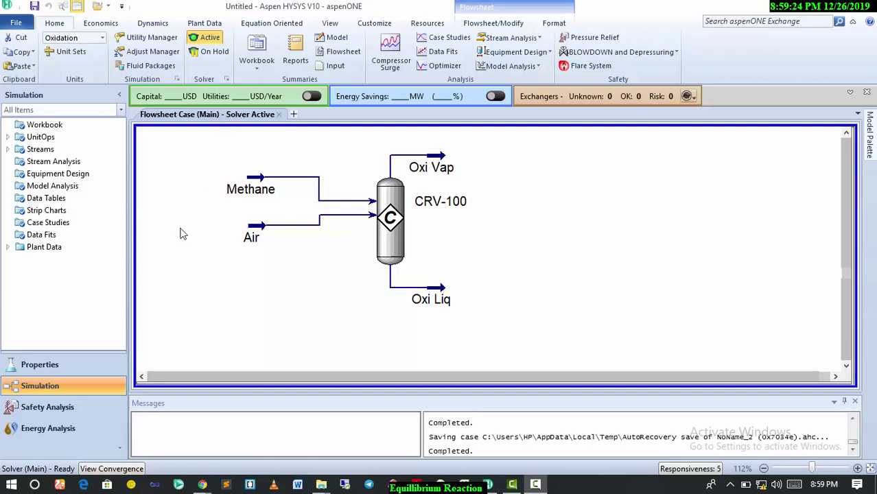
Step: Switch to the Properties environment to show the Oxidation Rxn reaction set
left_click(60, 370)
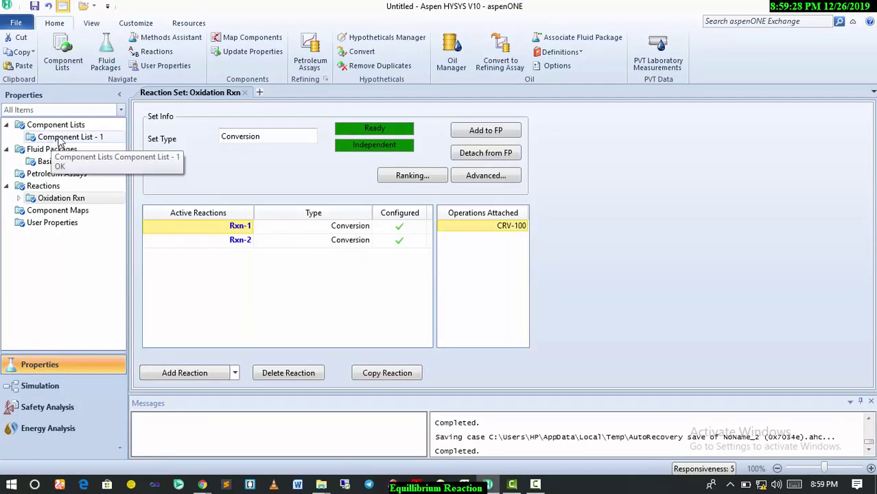
Step: Search 'h2o' in Component List - 1, add H2O, then open the Reactions page
double_click(60, 139)
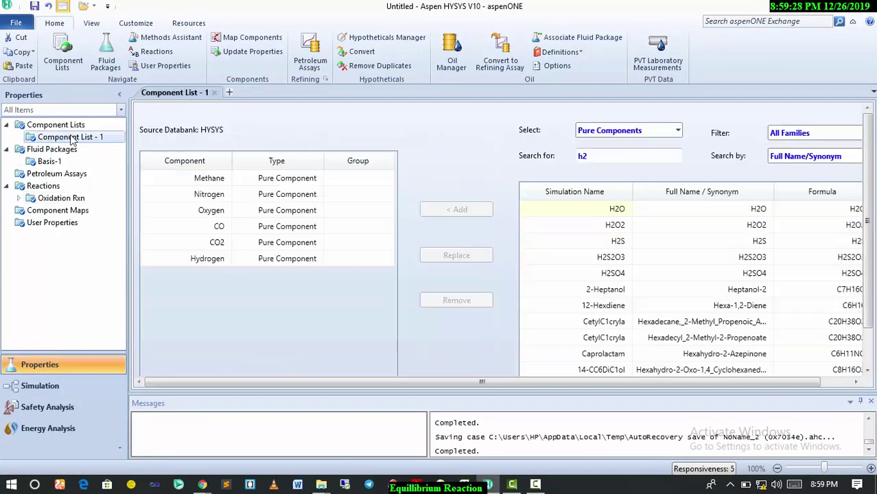
left_click(622, 156)
key("BackSpace")
type("20")
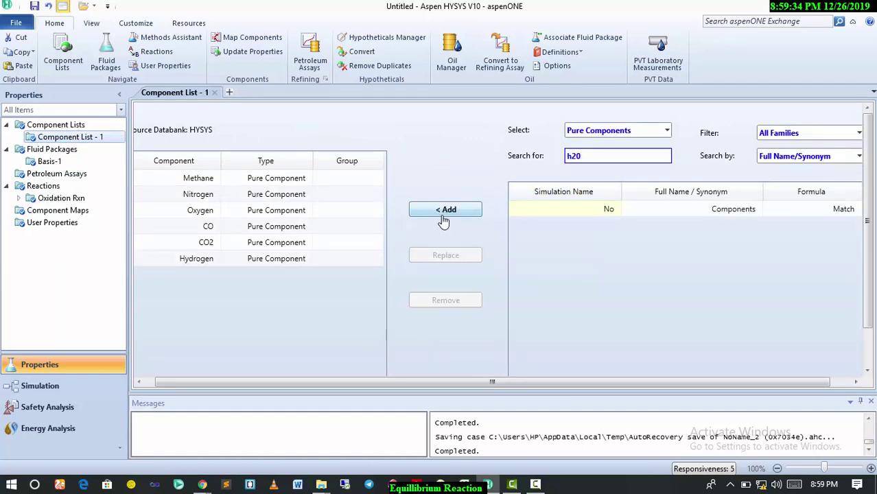
key("BackSpace")
type("0")
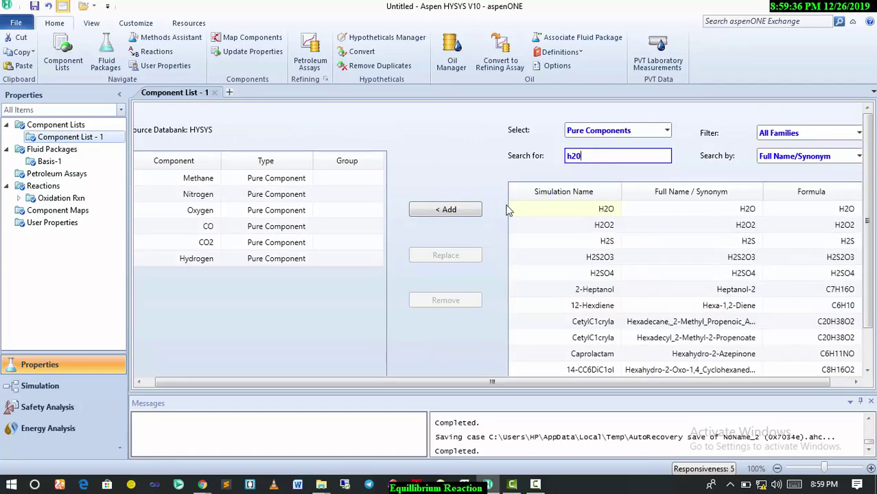
key("BackSpace")
type("o")
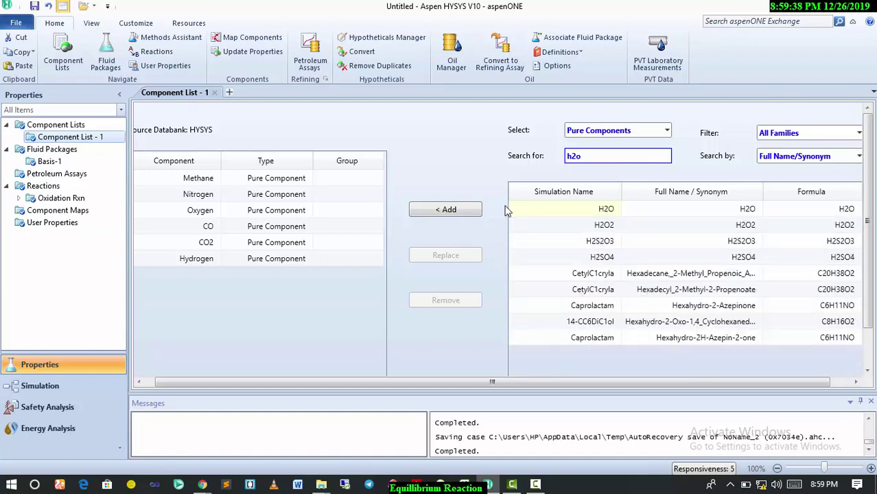
left_click(444, 209)
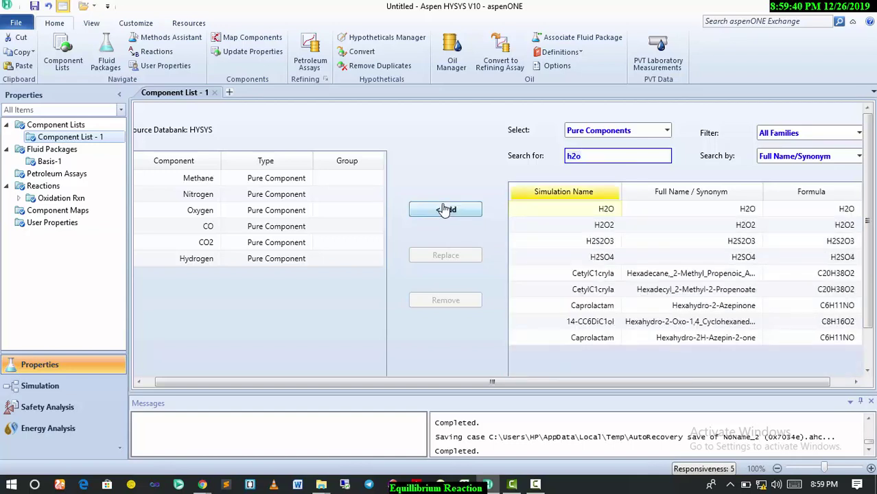
left_click(556, 210)
left_click(449, 209)
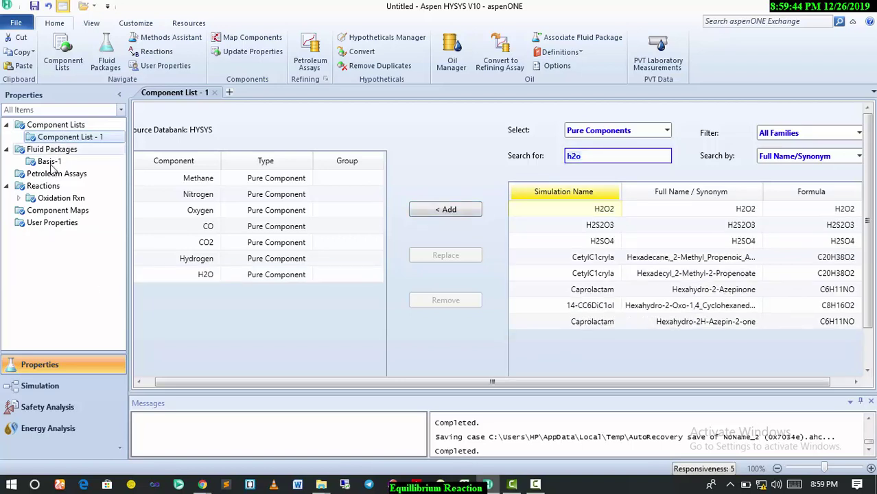
left_click(45, 184)
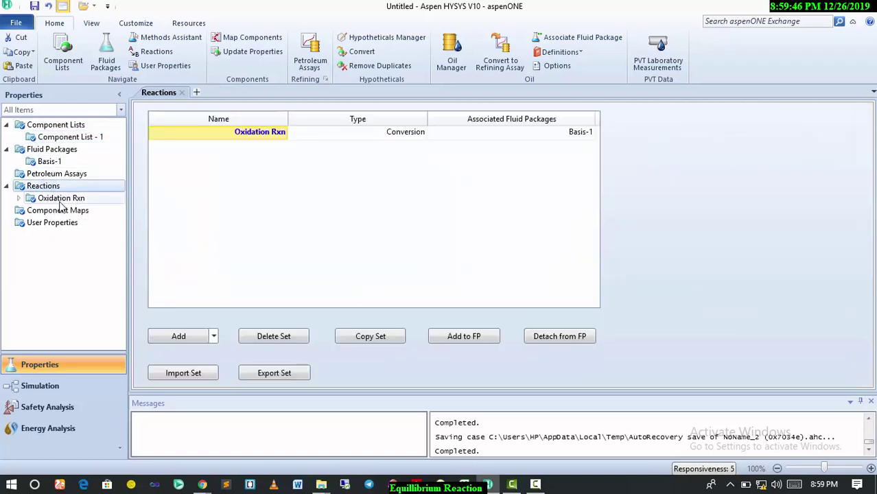
Step: Add a new reaction set Set-1 and rename it to 'Equilibrium Rxn'
left_click(178, 337)
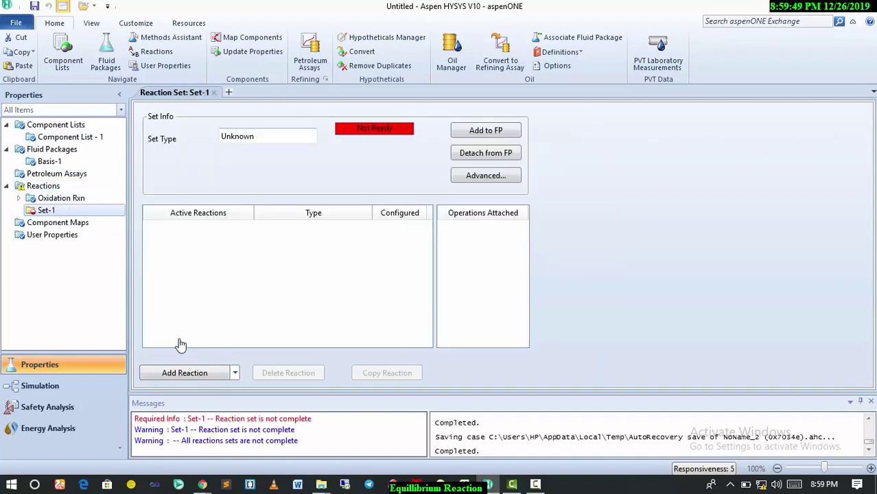
right_click(71, 210)
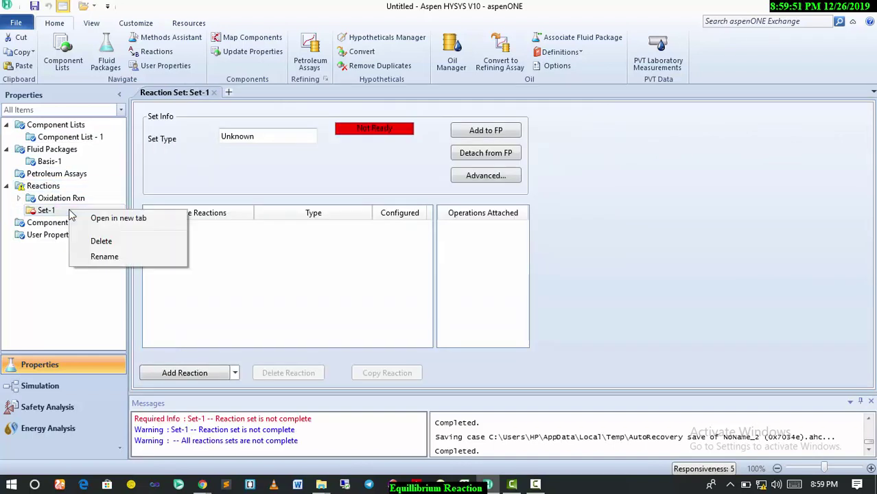
left_click(104, 255)
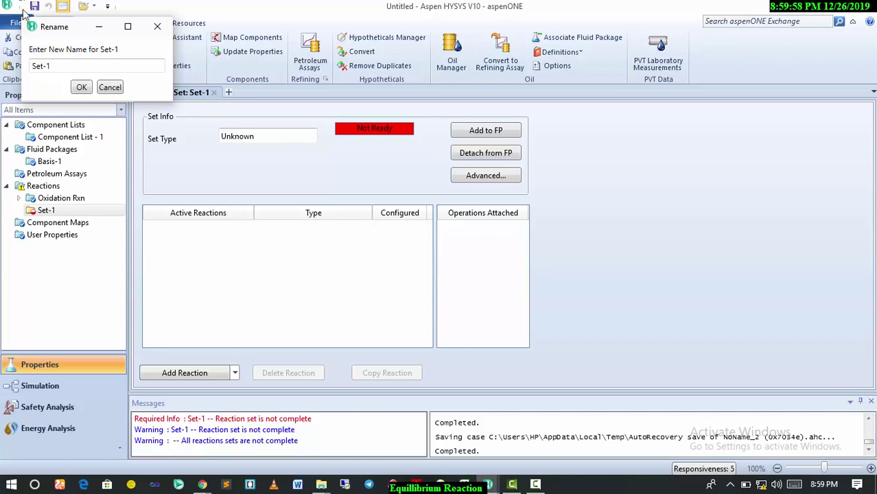
left_click_drag(72, 64, 13, 65)
type("Equilibriu")
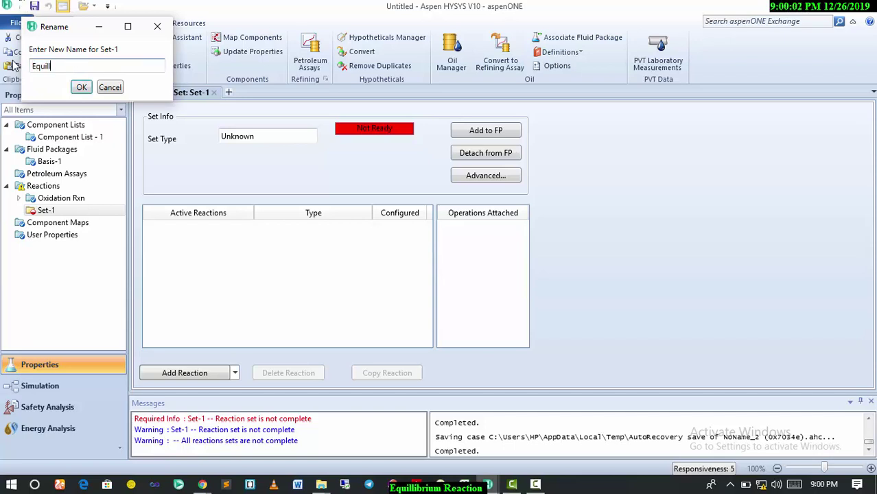
type("m Rxn")
left_click(78, 90)
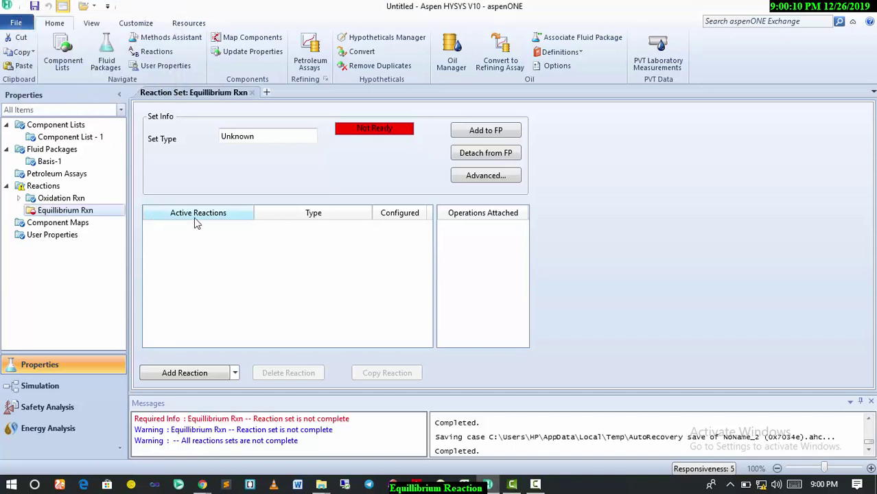
left_click(199, 380)
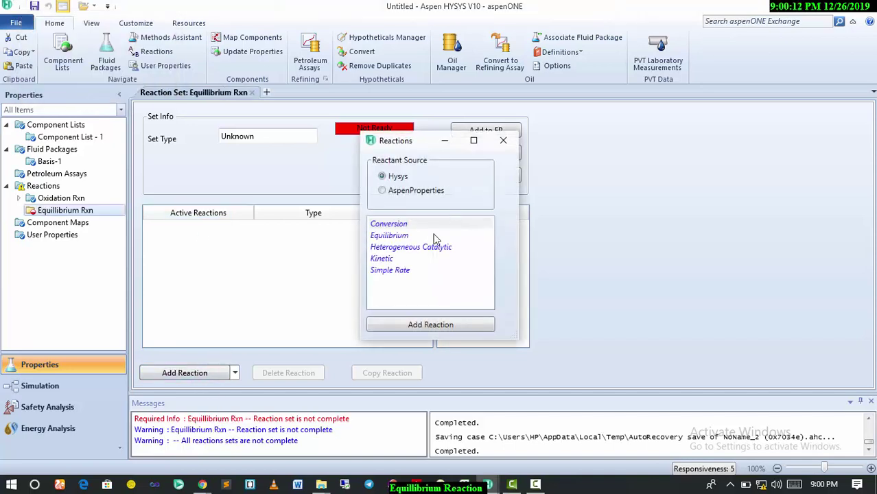
Step: Add equilibrium reaction Rxn-3 with components CO, H2O, CO2 and Hydrogen
left_click(431, 325)
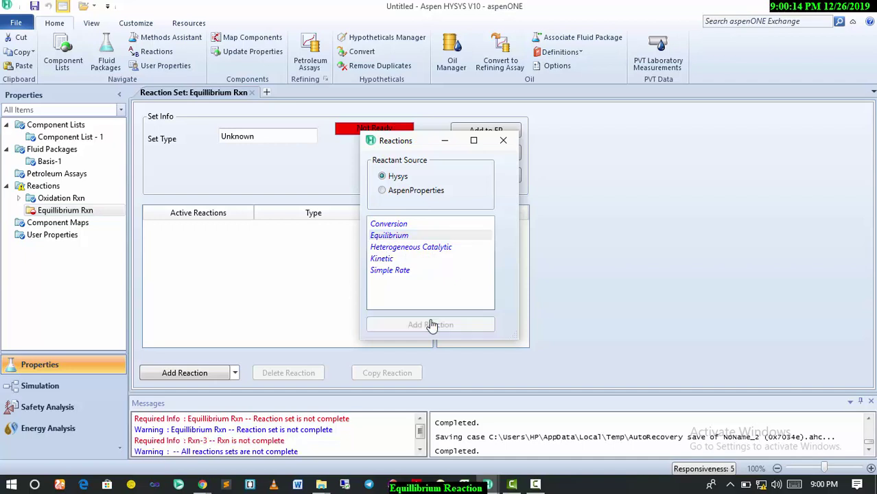
left_click(503, 140)
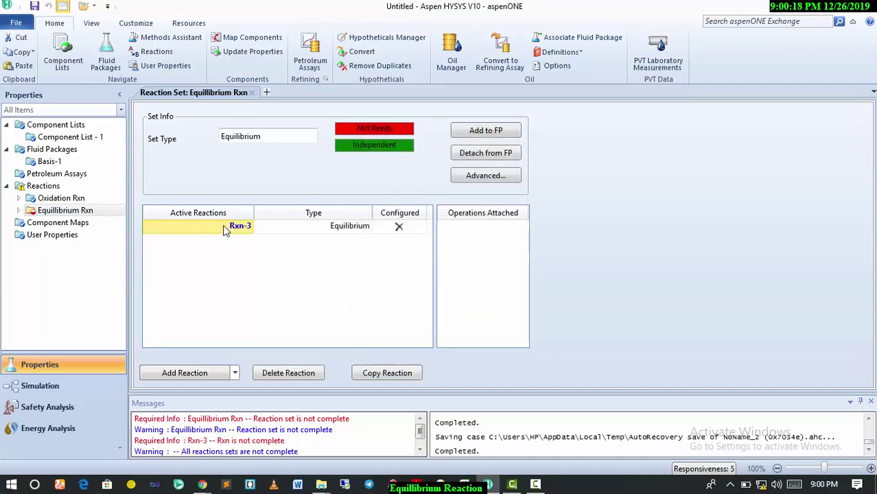
double_click(222, 227)
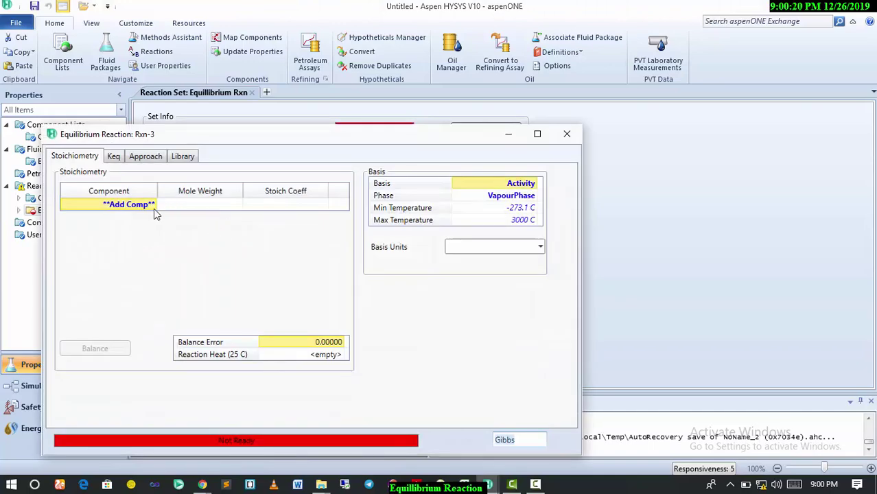
left_click(152, 206)
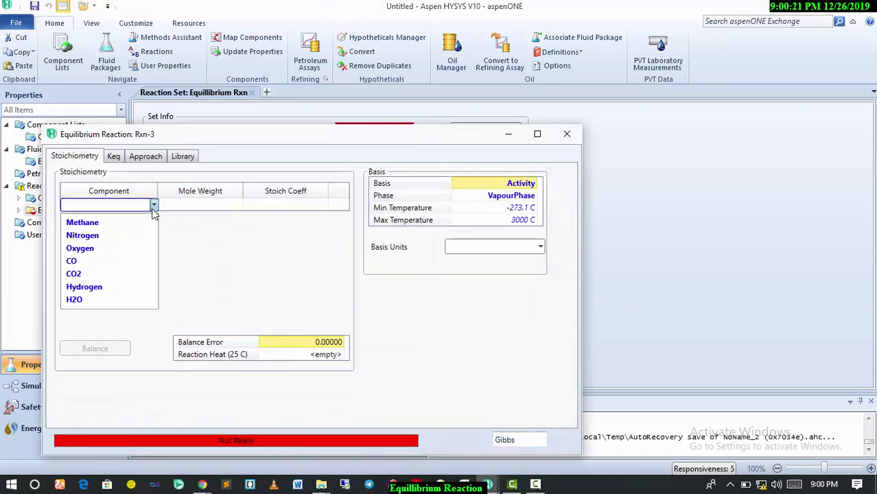
left_click(111, 264)
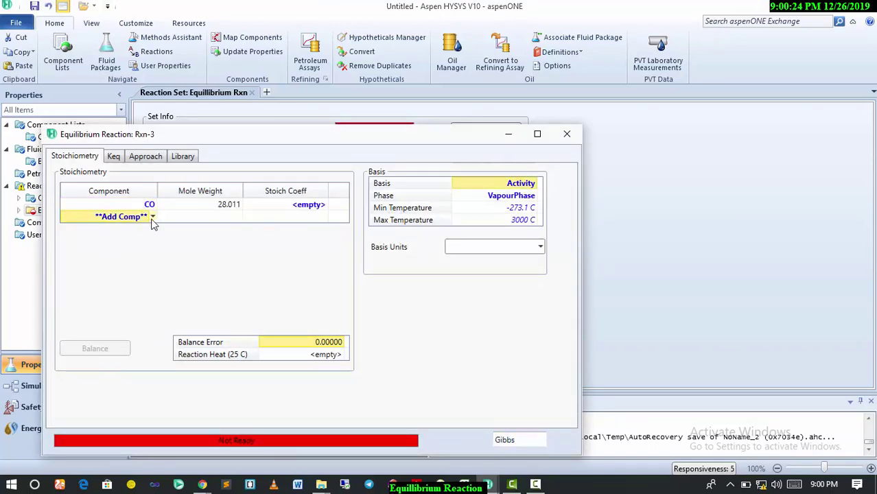
left_click(153, 219)
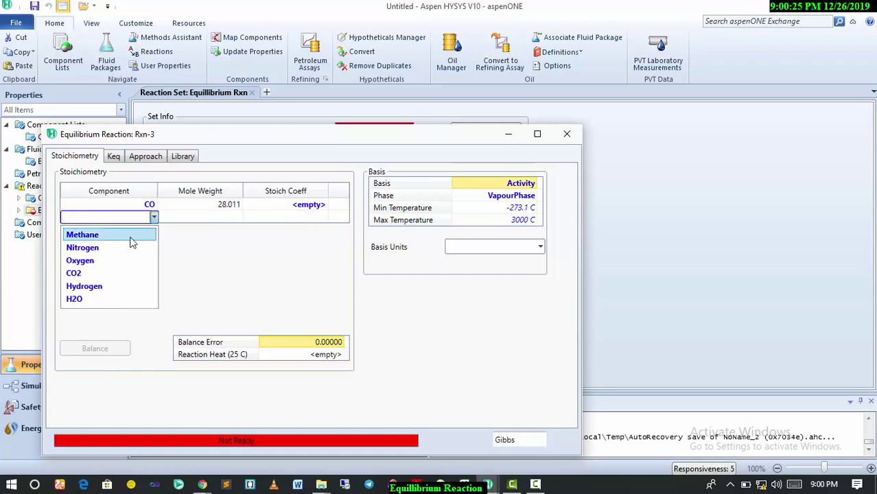
left_click(117, 298)
left_click(153, 230)
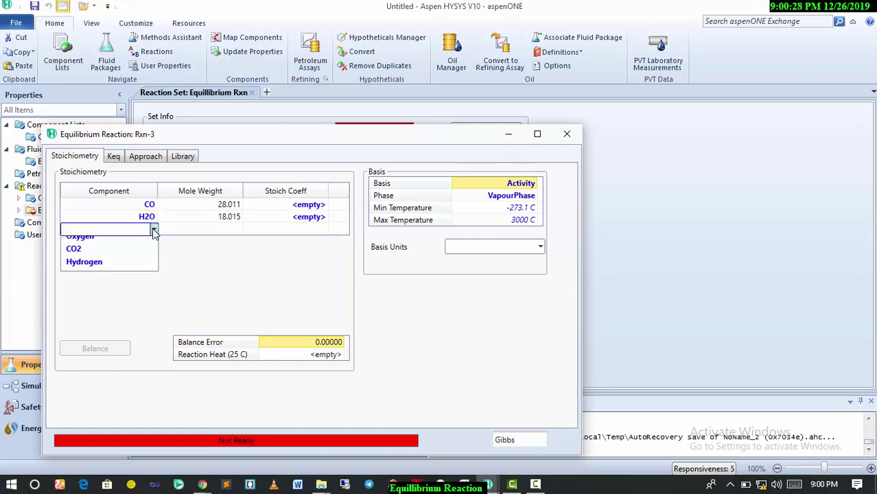
left_click(116, 288)
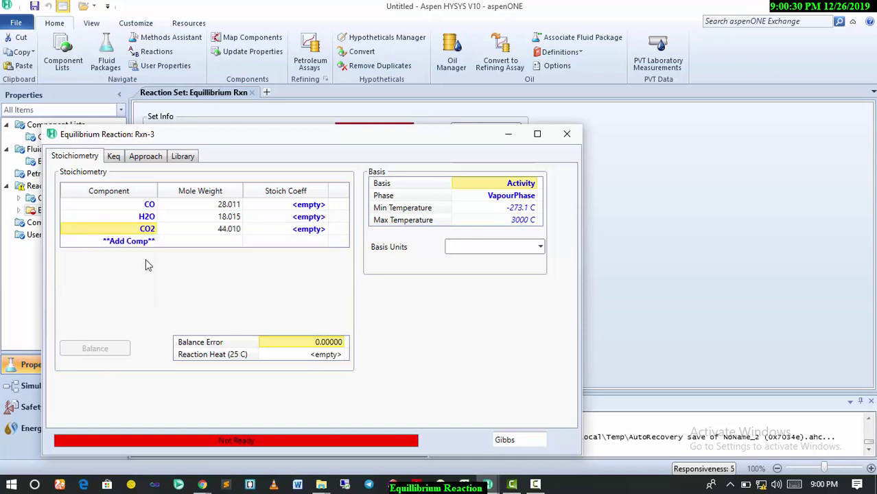
left_click(154, 244)
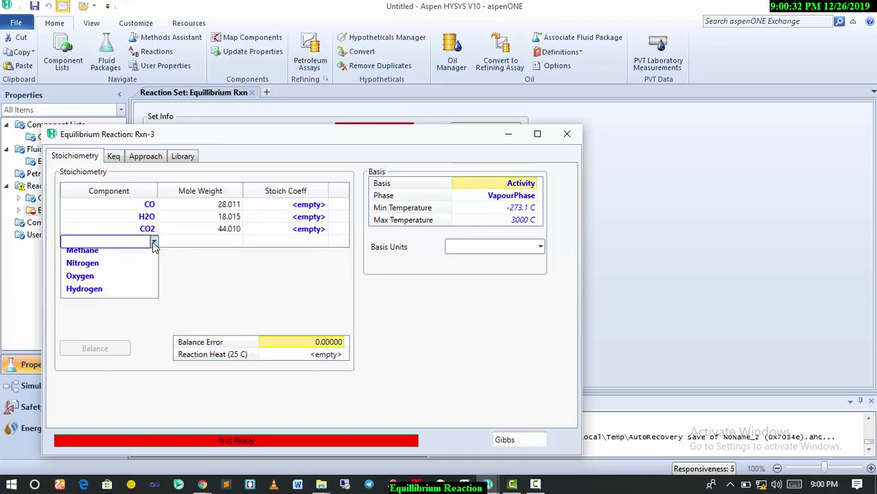
left_click(127, 298)
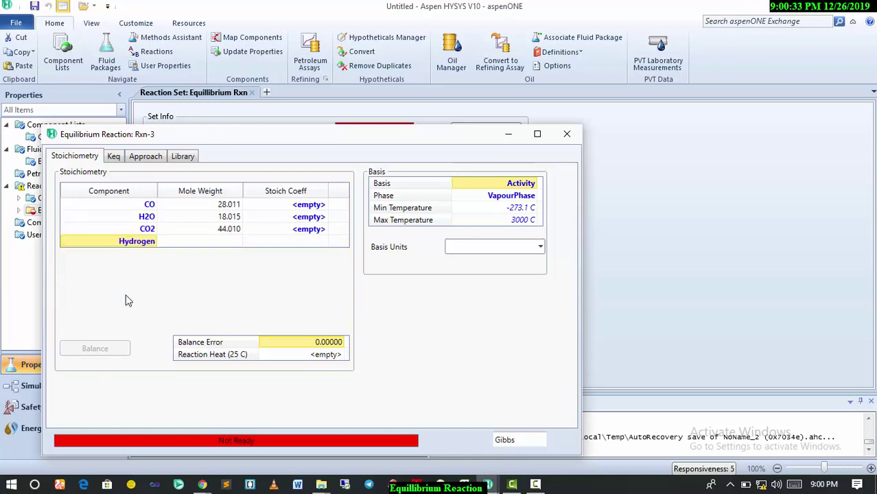
Step: Enter stoichiometric coefficients: CO -1, H2O -1, CO2 1, Hydrogen 1
left_click(316, 206)
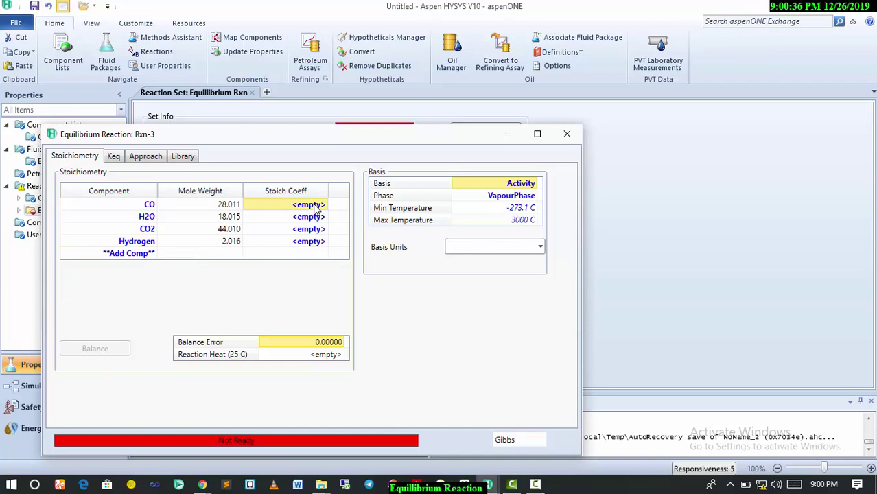
type("-1")
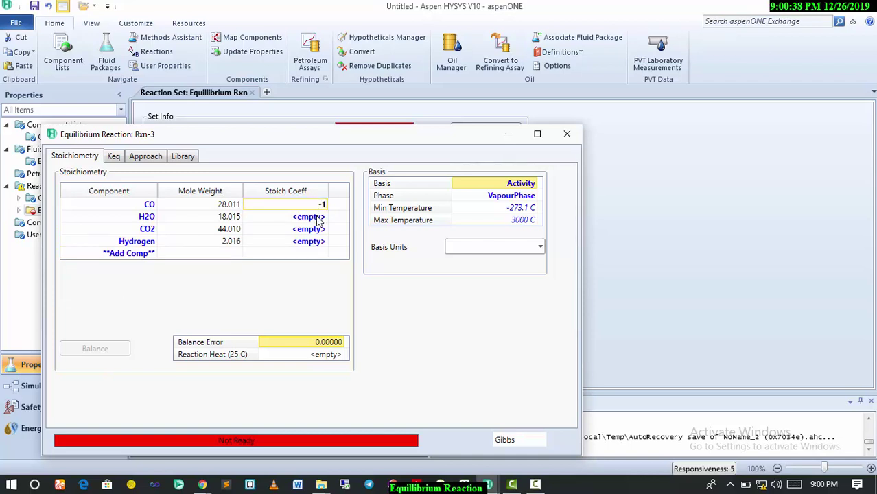
key("Return")
type("-1")
key("Return")
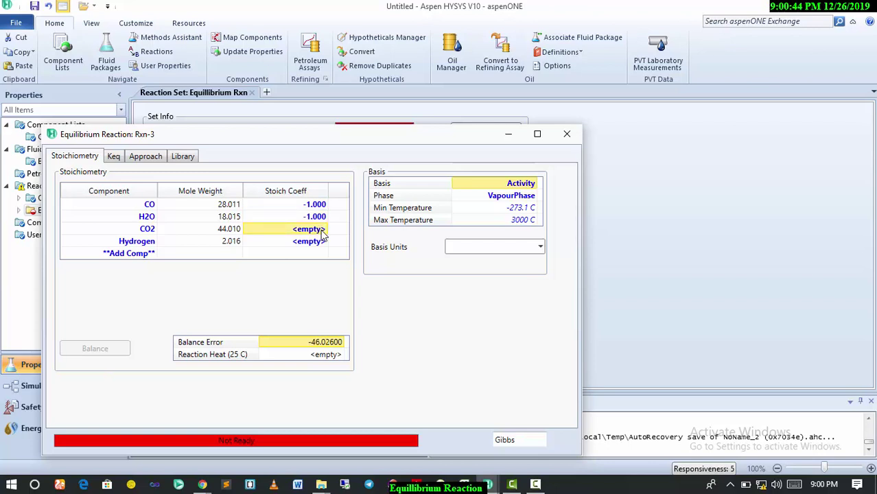
type("1")
key("Return")
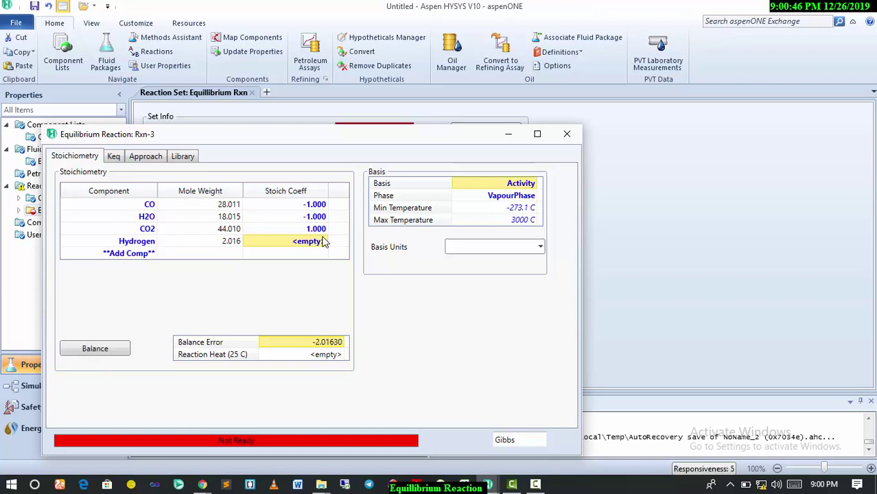
type("1")
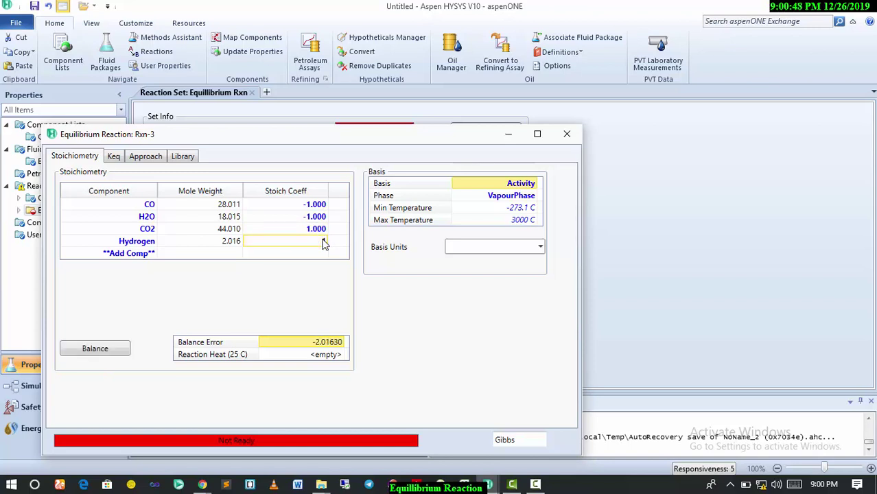
left_click(317, 218)
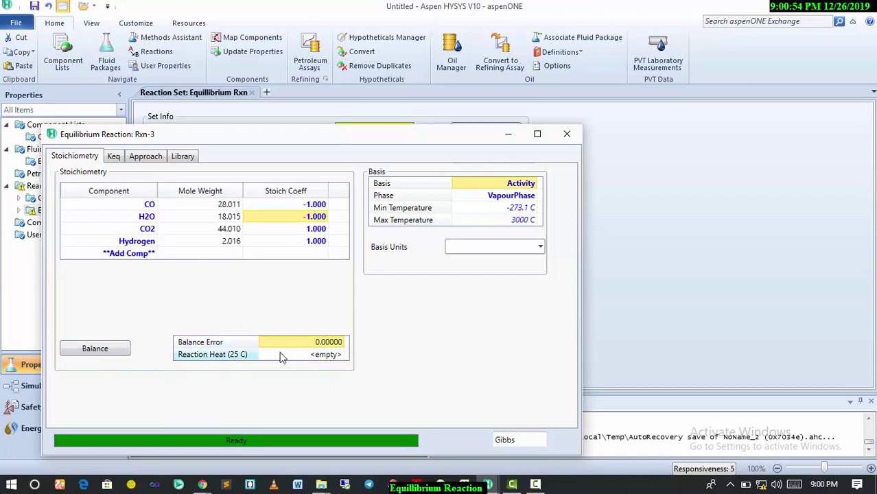
Step: Review the basis options, keep Activity, and close the Rxn-3 window
left_click(541, 247)
left_click(541, 247)
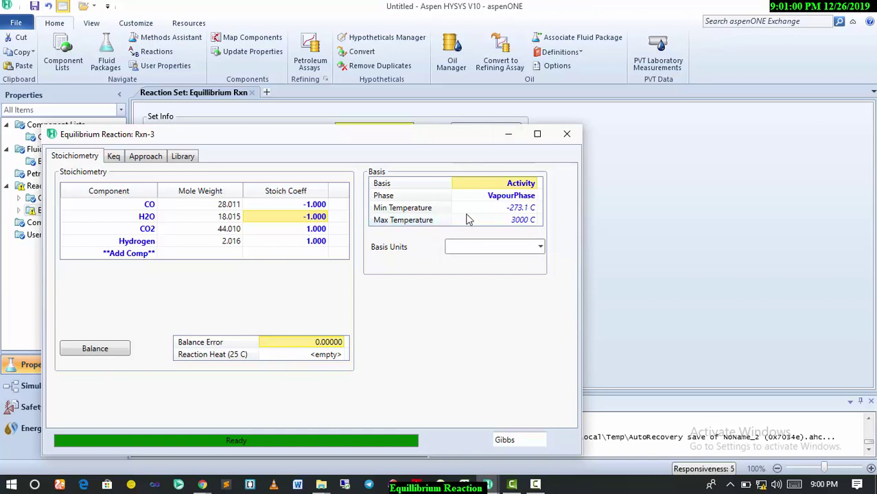
left_click(533, 184)
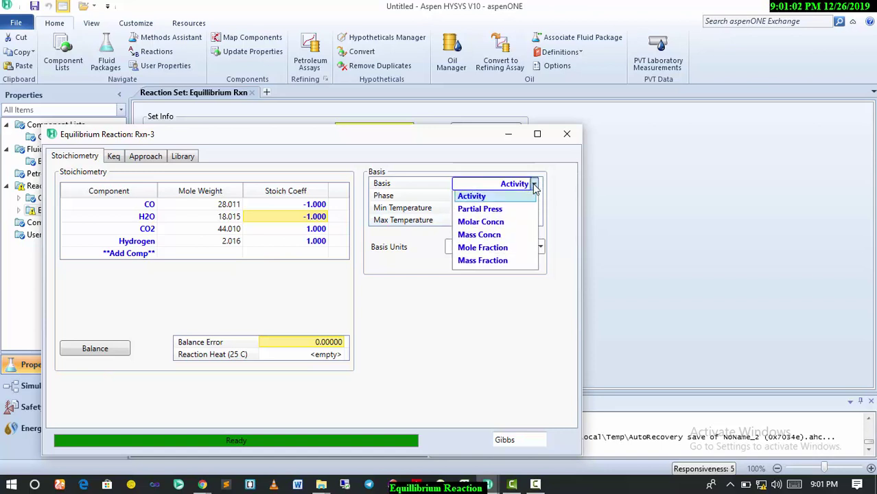
left_click(532, 183)
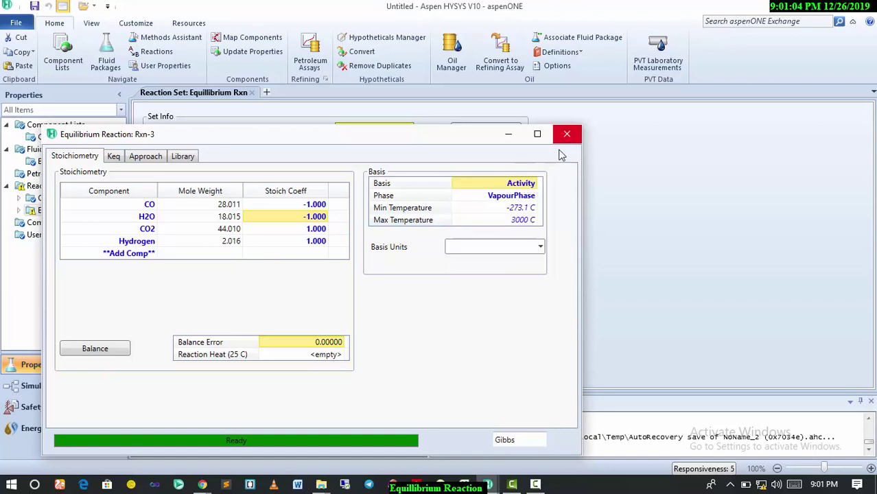
left_click(535, 184)
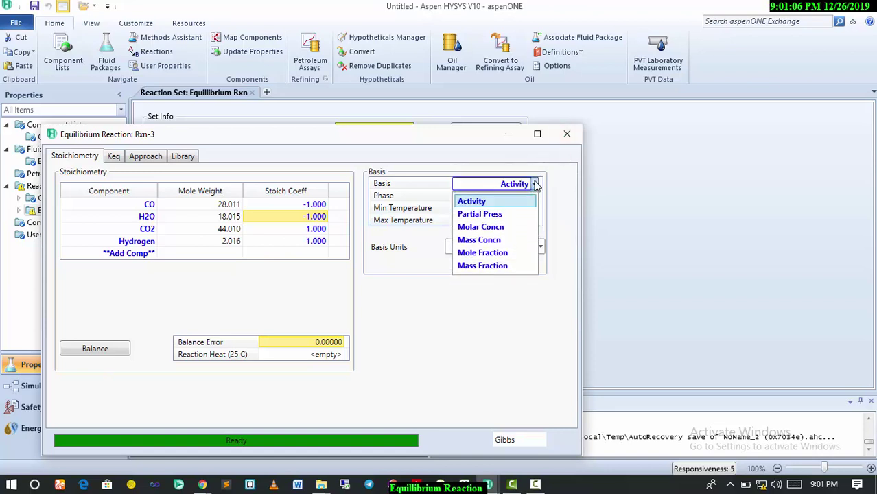
left_click(534, 184)
left_click(567, 133)
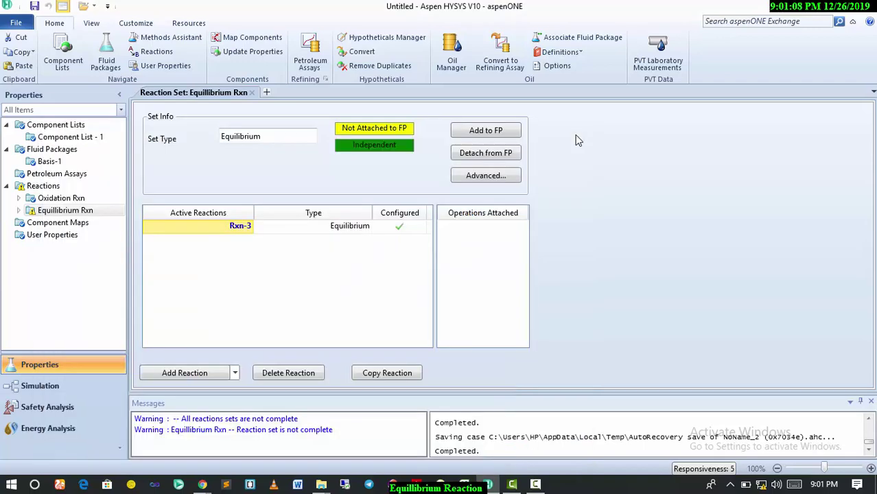
Step: Attach Equilibrium Rxn to the Basis-1 fluid package and enter simulation without Holding mode
left_click(507, 134)
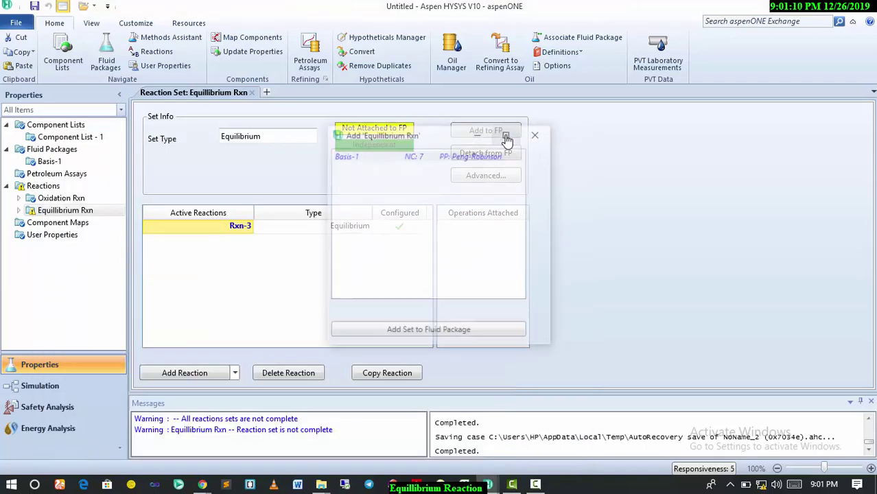
left_click(431, 331)
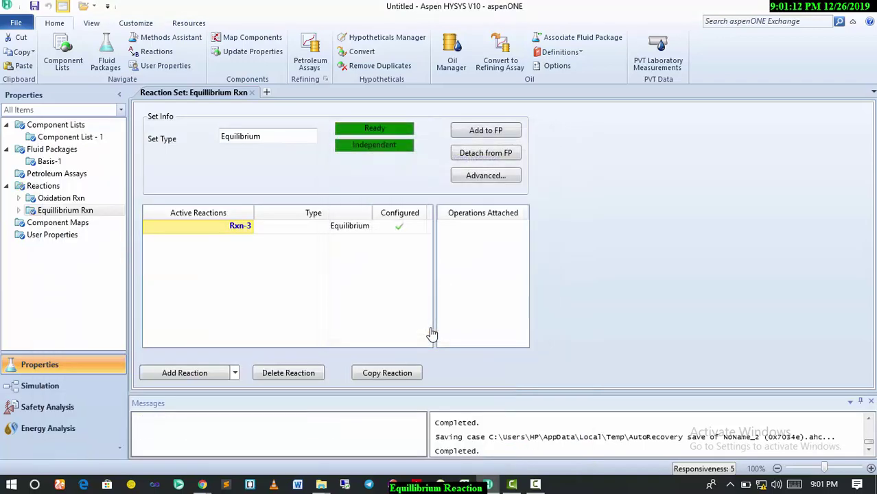
left_click(42, 390)
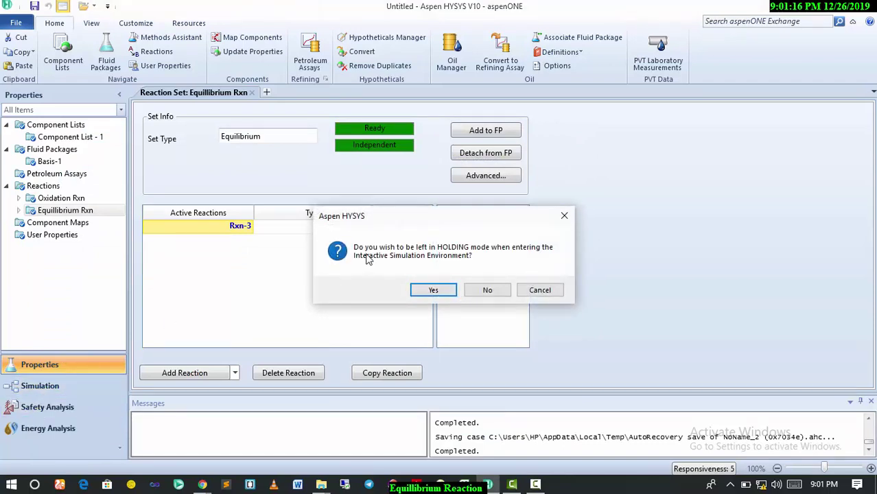
left_click(495, 295)
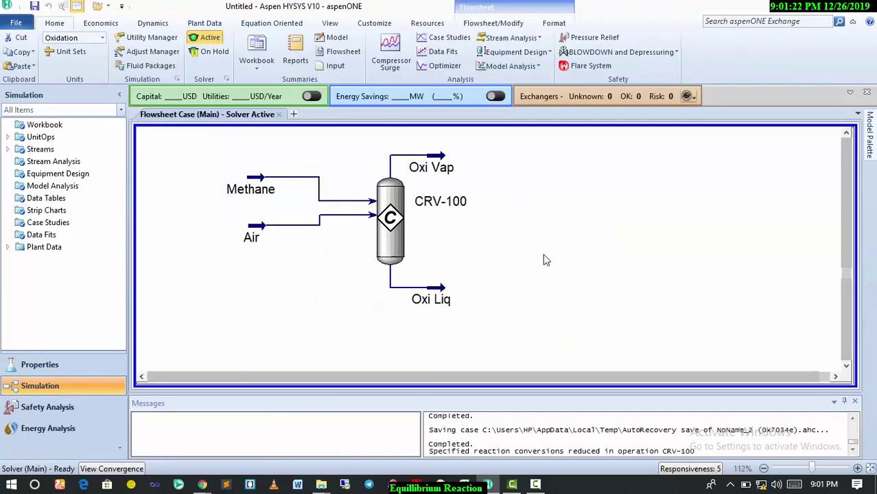
left_click(870, 137)
Step: Place a material stream named Steam with H2O mole fraction 1
left_click_drag(767, 149, 596, 220)
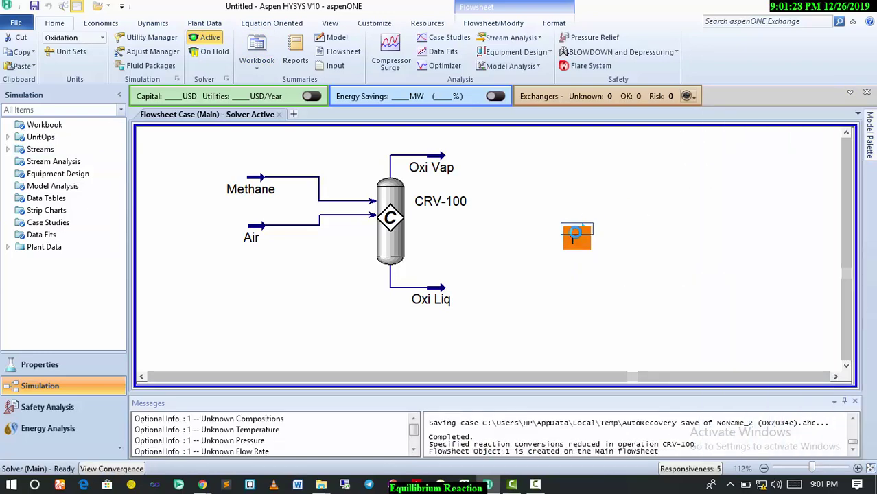
double_click(575, 235)
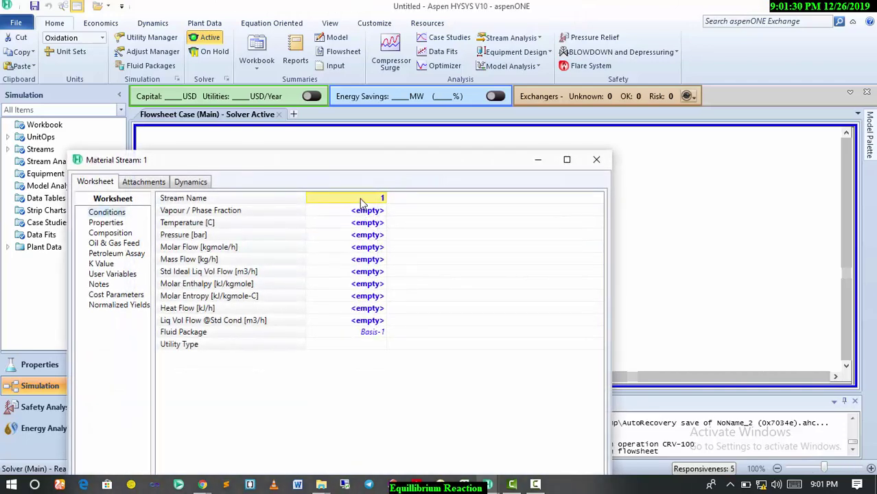
type("Steam")
left_click(363, 218)
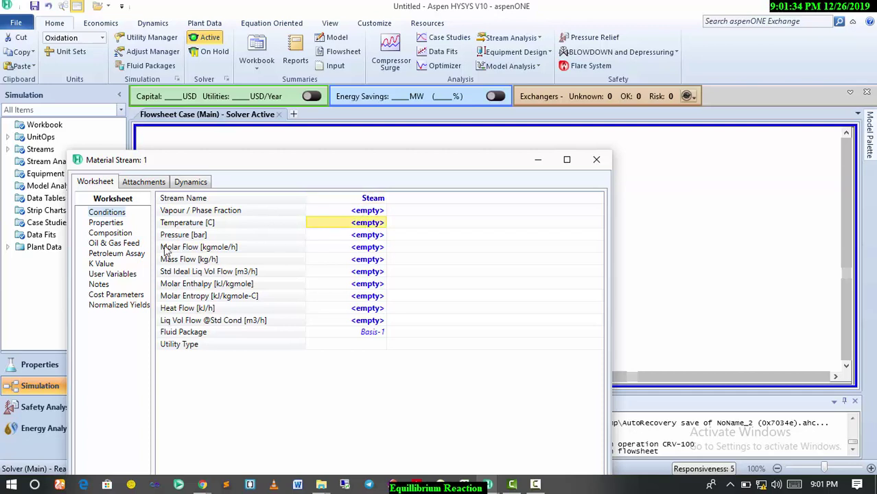
left_click(110, 233)
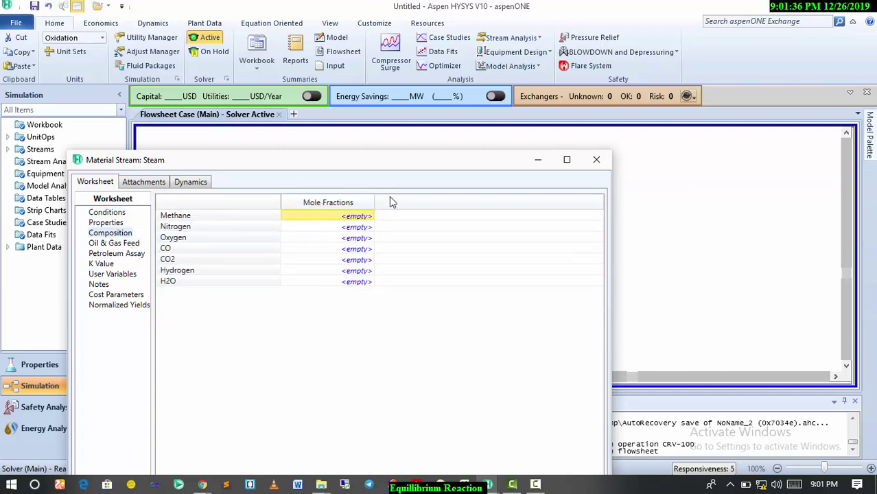
left_click(354, 286)
left_click(354, 286)
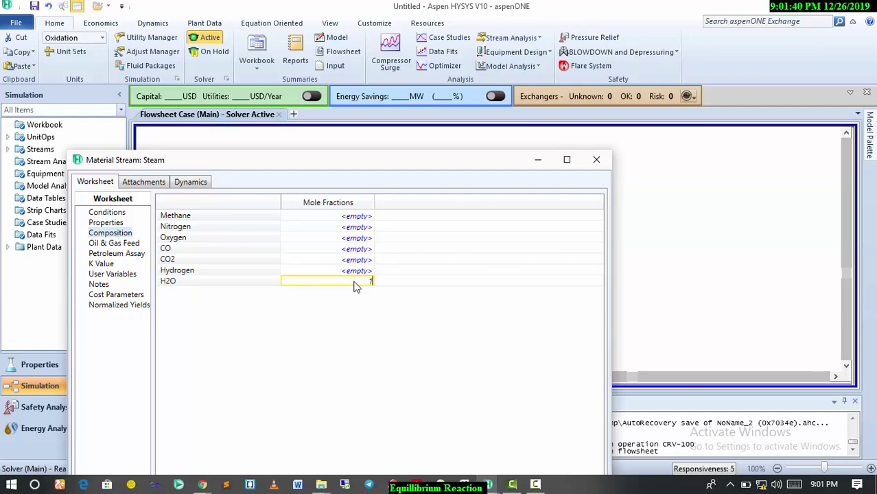
left_click(361, 249)
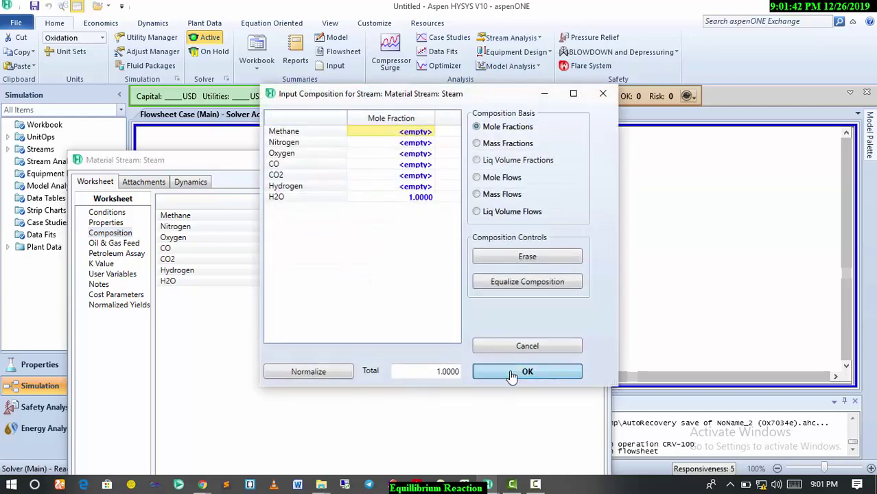
left_click(512, 374)
Step: Set Steam conditions to 100 C, 2 bar and 100 kgmole/h
left_click(121, 214)
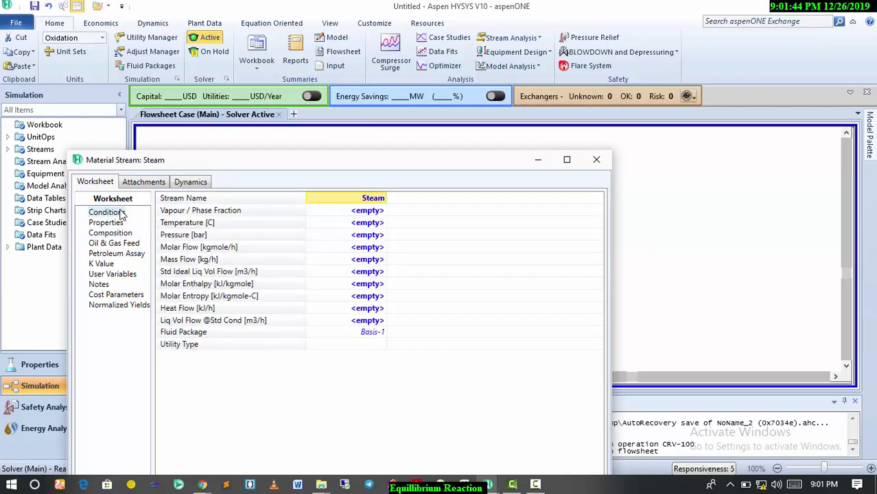
left_click(365, 223)
type("100")
left_click(367, 236)
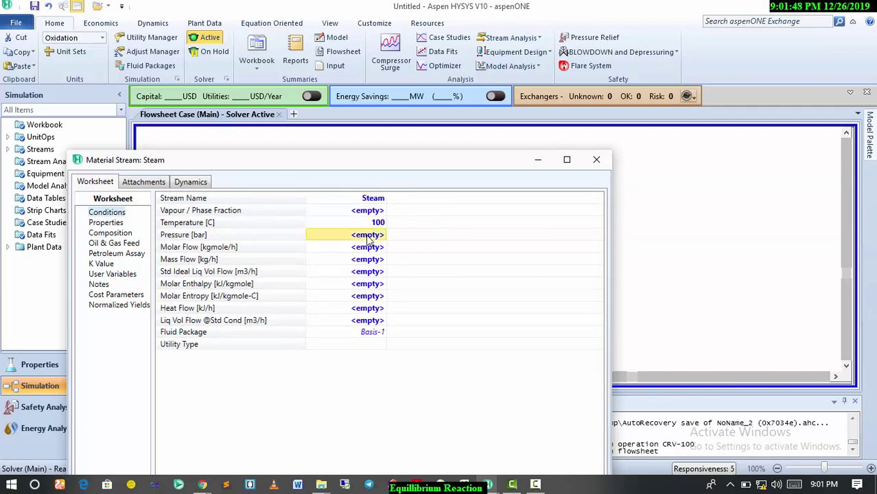
type("2")
left_click(371, 260)
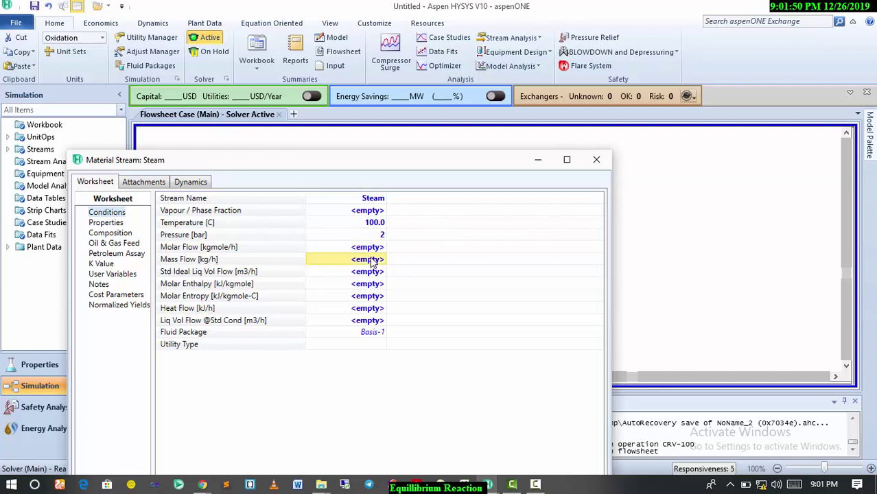
left_click(370, 252)
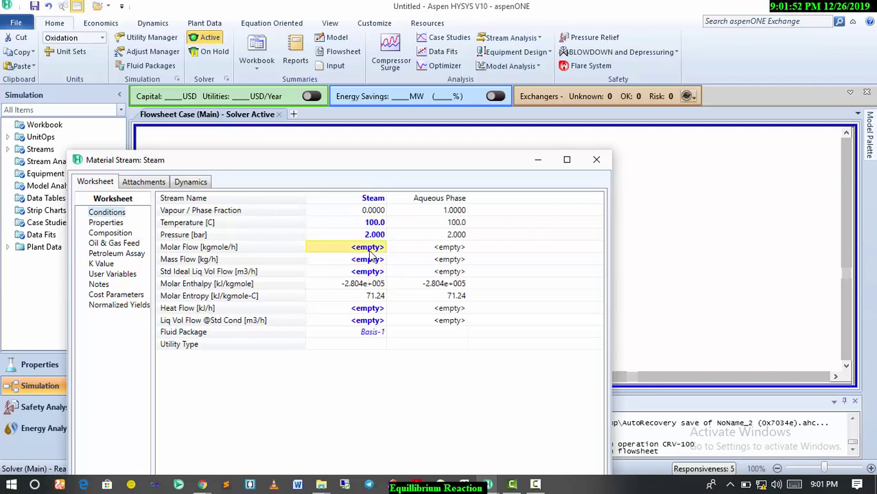
type("100")
left_click(371, 260)
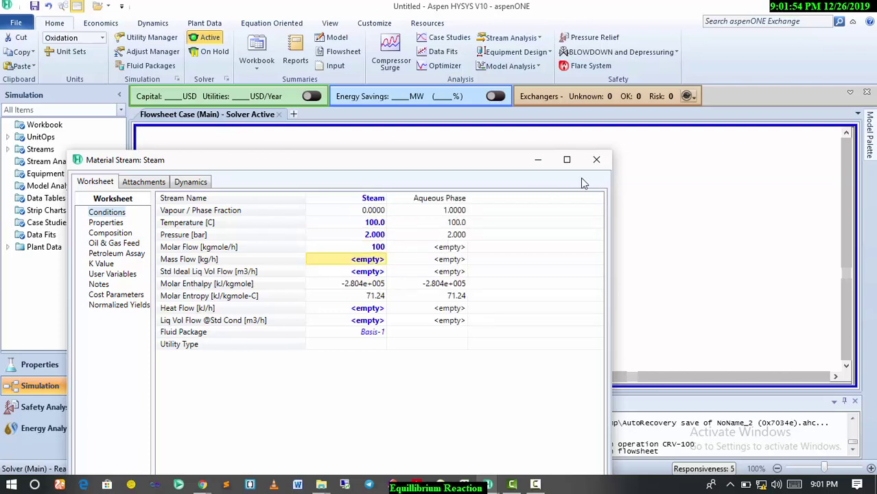
left_click(597, 160)
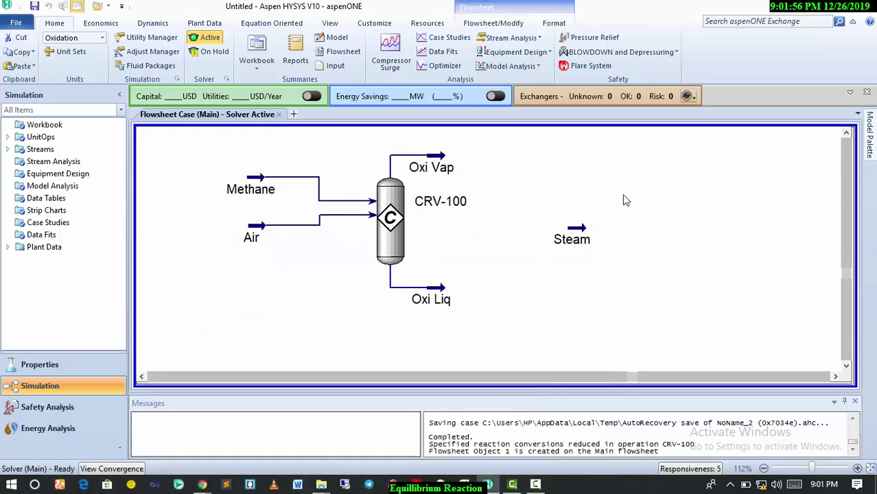
Step: Move Steam lower and place equilibrium reactor ERV-100 on the flowsheet
left_click_drag(581, 241, 588, 316)
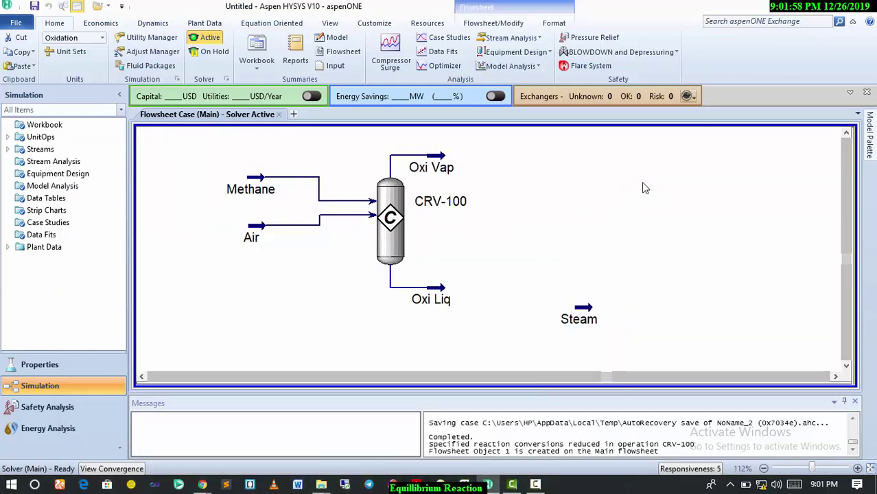
mouse_move(869, 134)
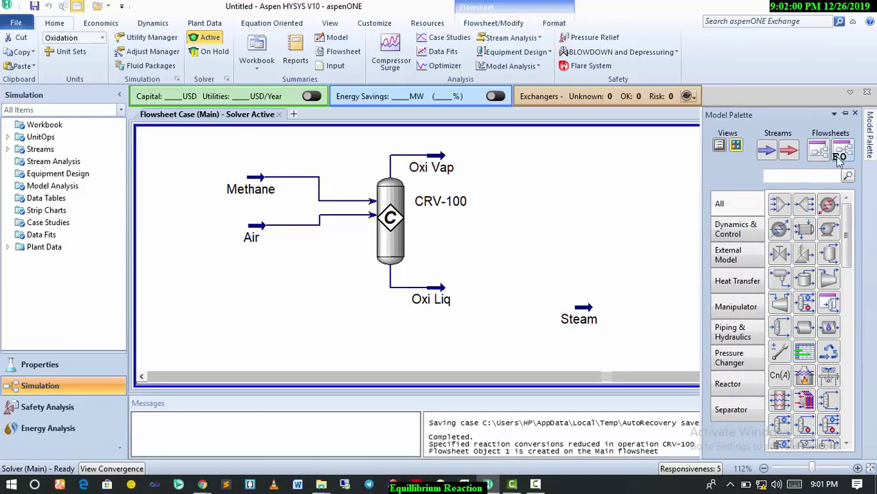
left_click(810, 177)
type("rea")
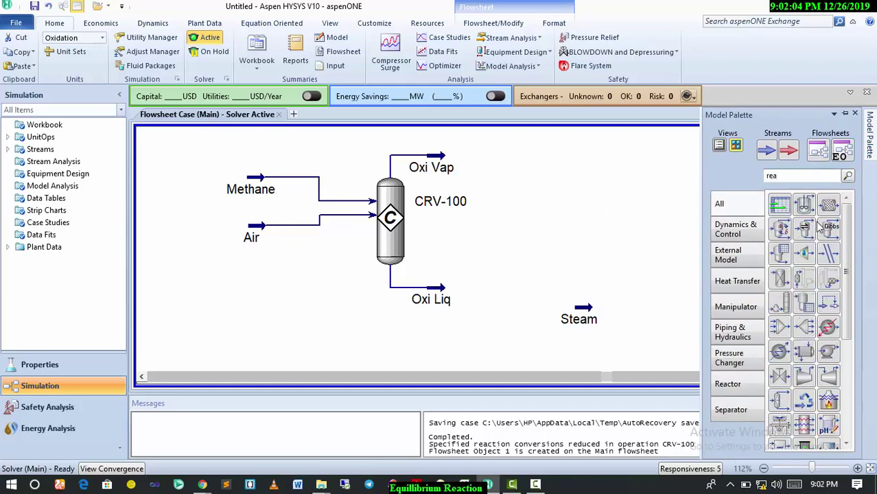
left_click(804, 230)
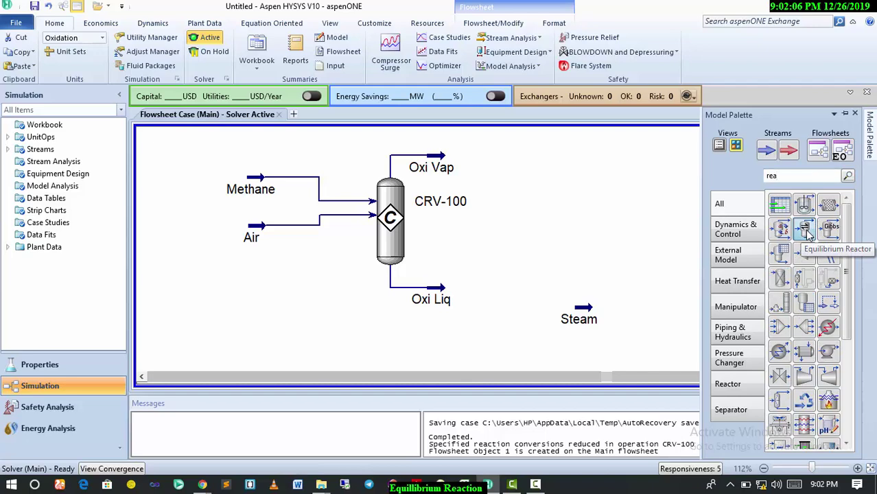
left_click(640, 252)
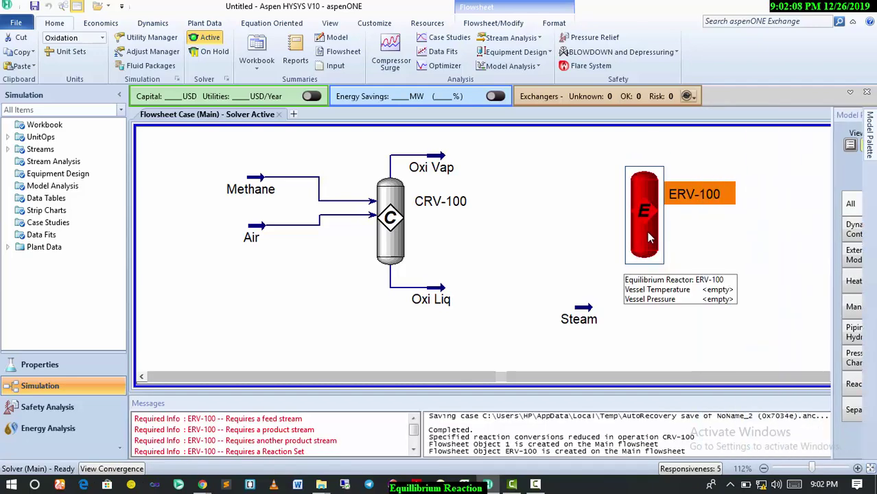
Step: Connect ERV-100 inlets Oxi Vap and Steam, outlets Eq Vap and Eq Liq
double_click(646, 231)
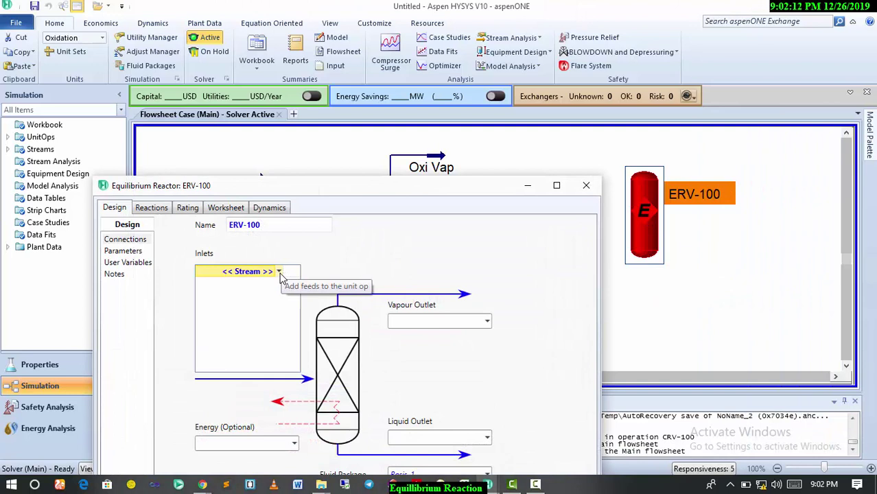
left_click(279, 274)
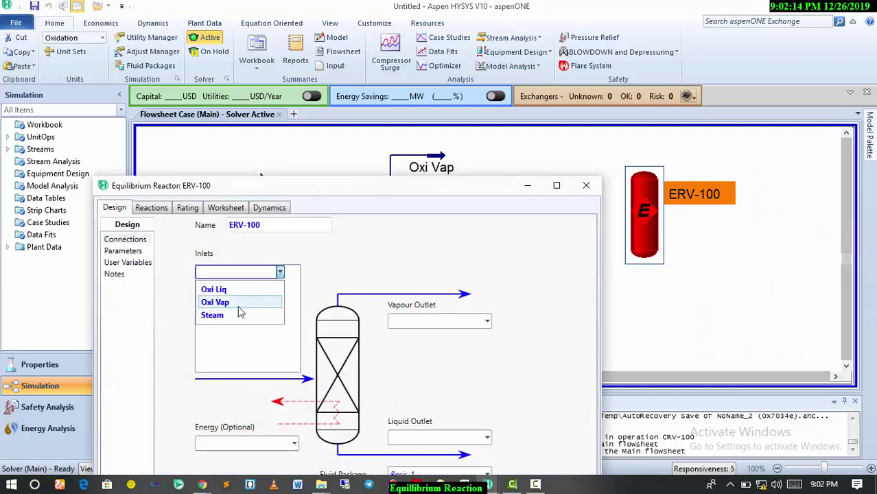
left_click(240, 303)
left_click(280, 285)
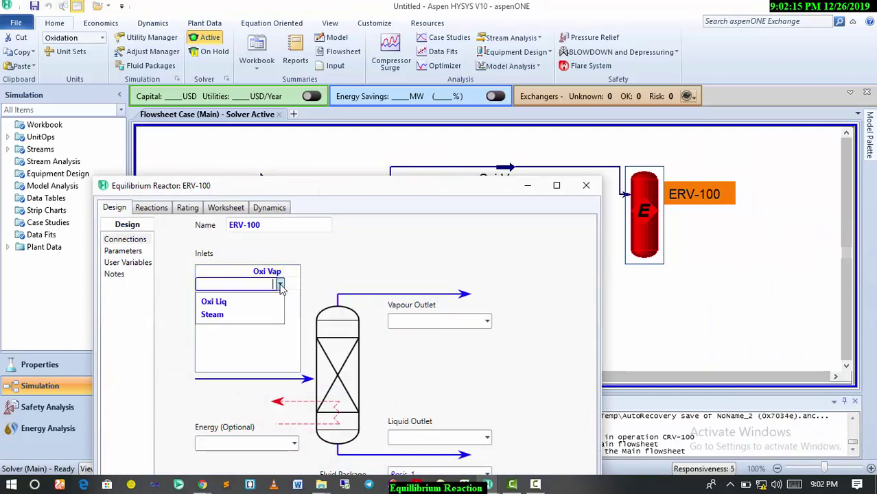
left_click(258, 314)
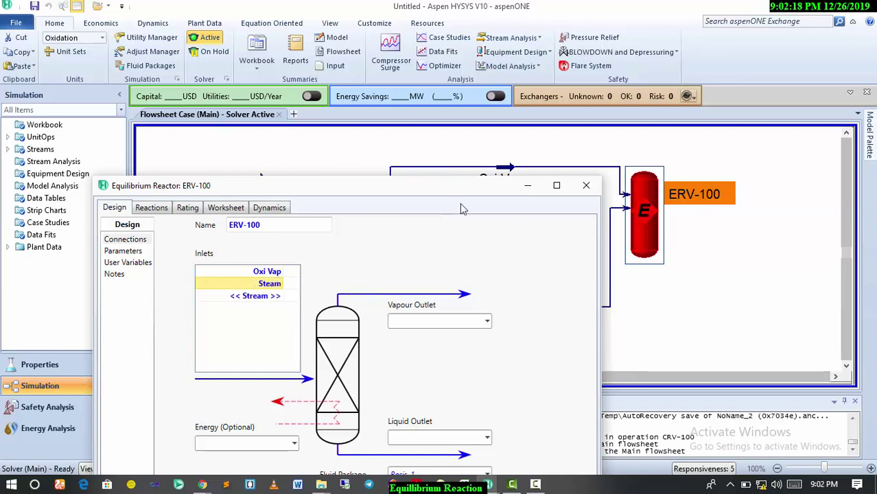
left_click(442, 320)
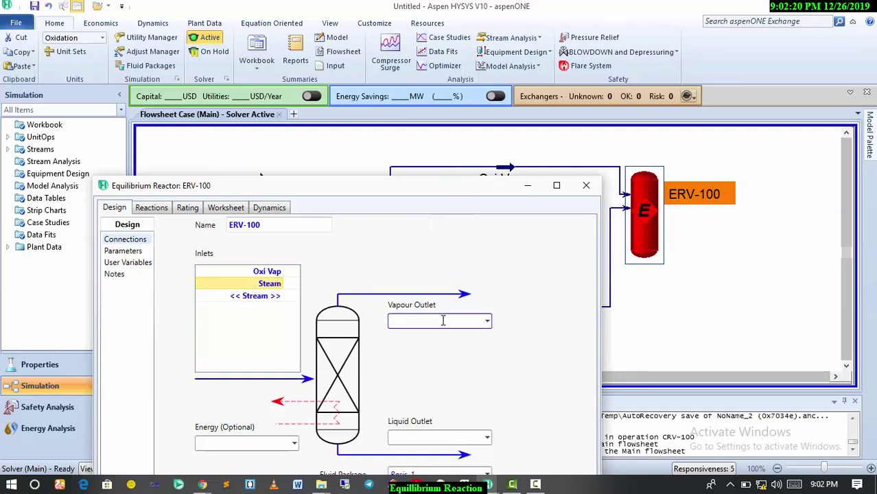
type("Eq Vap")
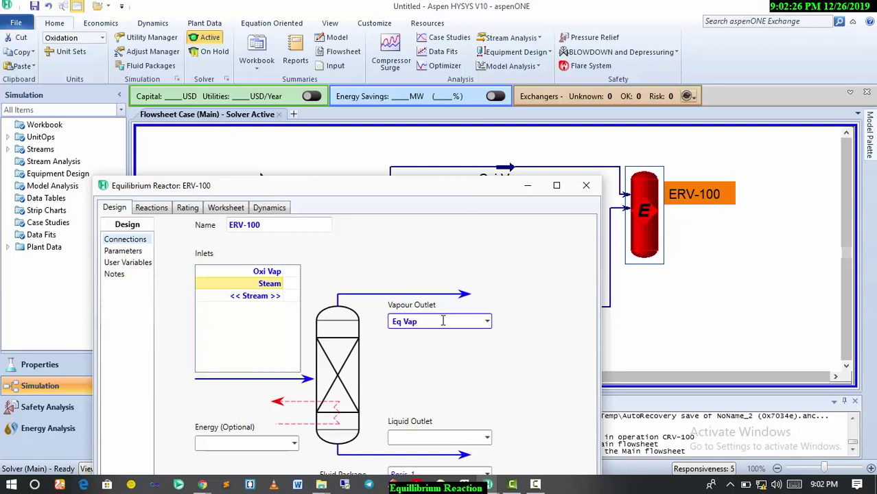
left_click(442, 439)
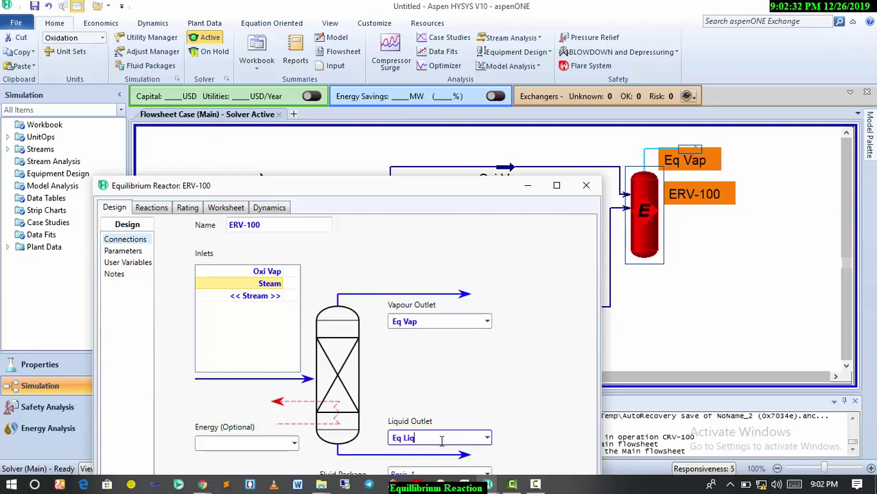
key("Return")
mouse_move(400, 190)
left_mouse_down()
mouse_move(424, 126)
mouse_move(453, 92)
left_mouse_up()
left_click(233, 105)
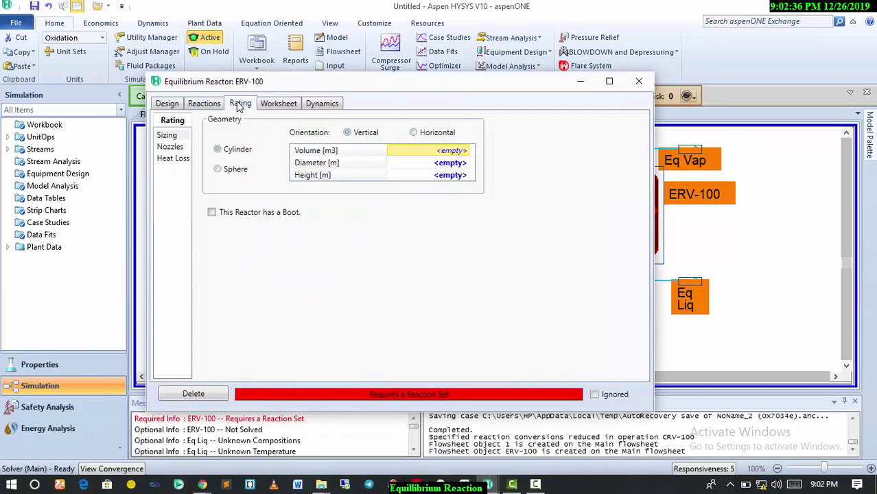
Step: Select Equilibrium Rxn as the reaction set for ERV-100
left_click(214, 106)
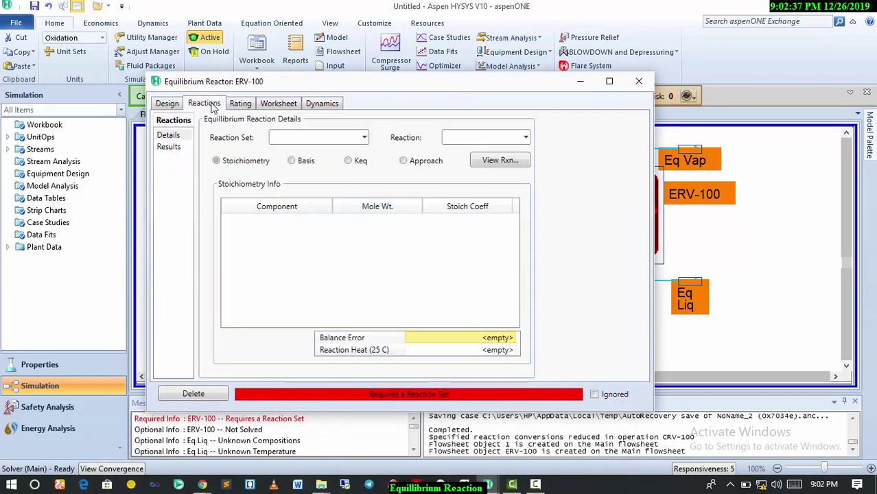
left_click(364, 138)
left_click(329, 157)
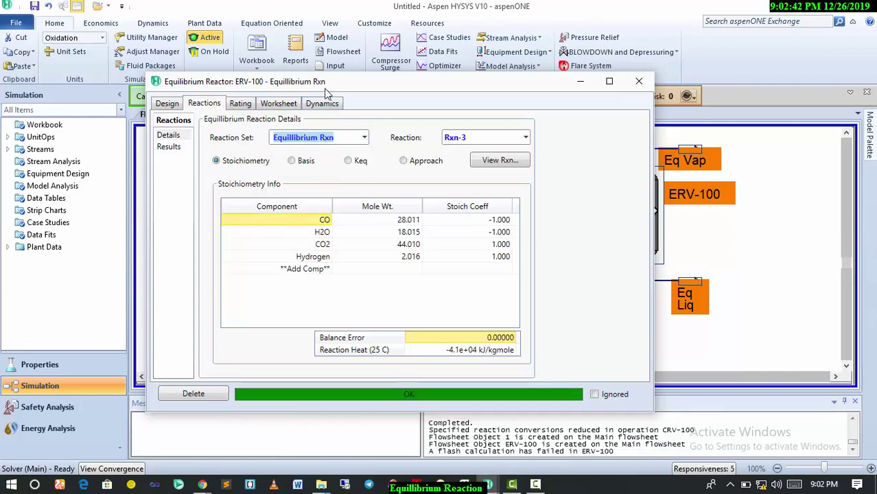
Step: Set the ERV-100 vessel volume to 100 m3 and close the reactor window
left_click(244, 105)
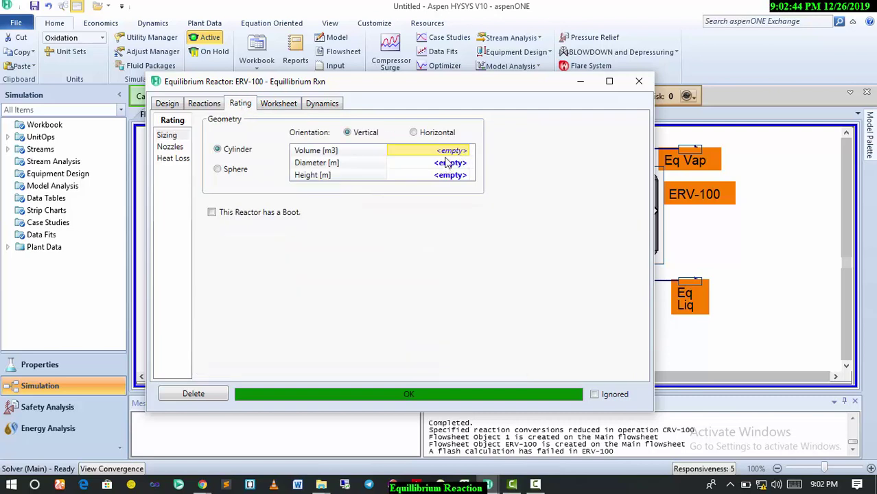
type("10")
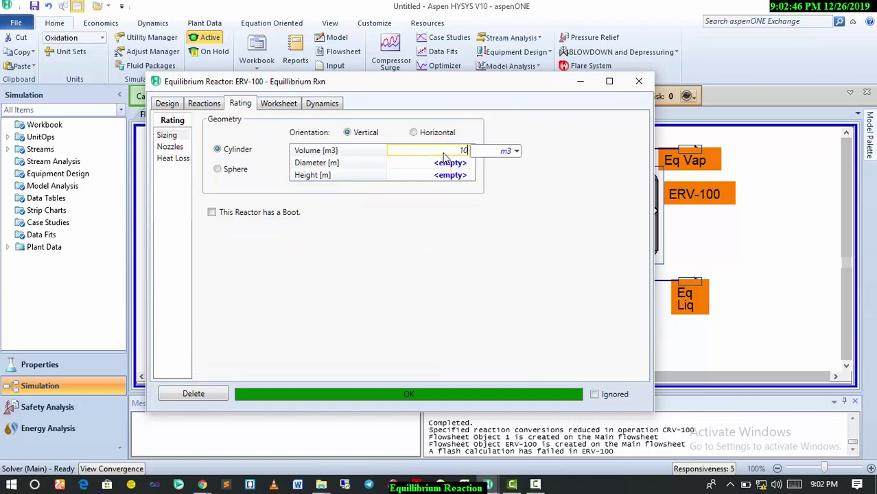
left_click(461, 176)
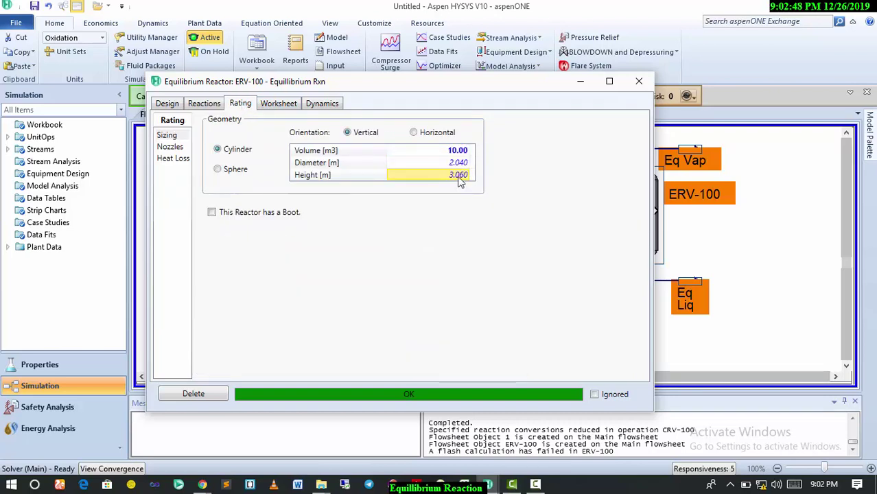
left_click(457, 154)
type("10")
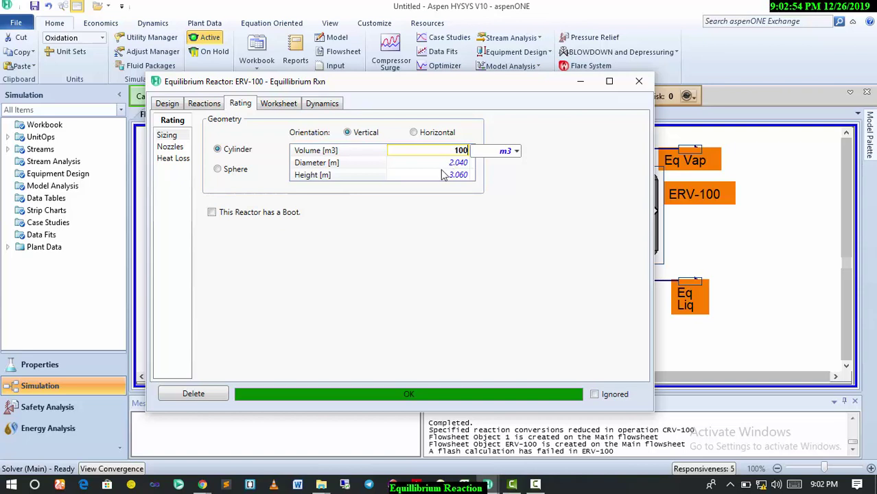
key("Return")
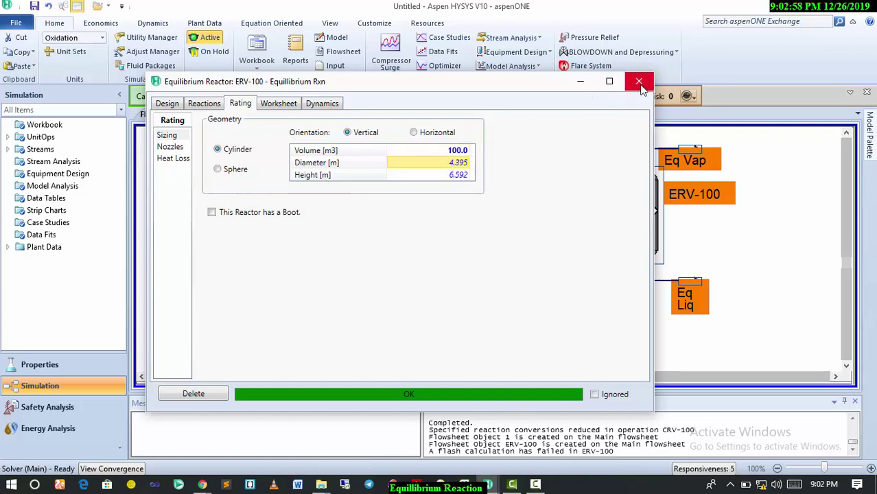
left_click(639, 84)
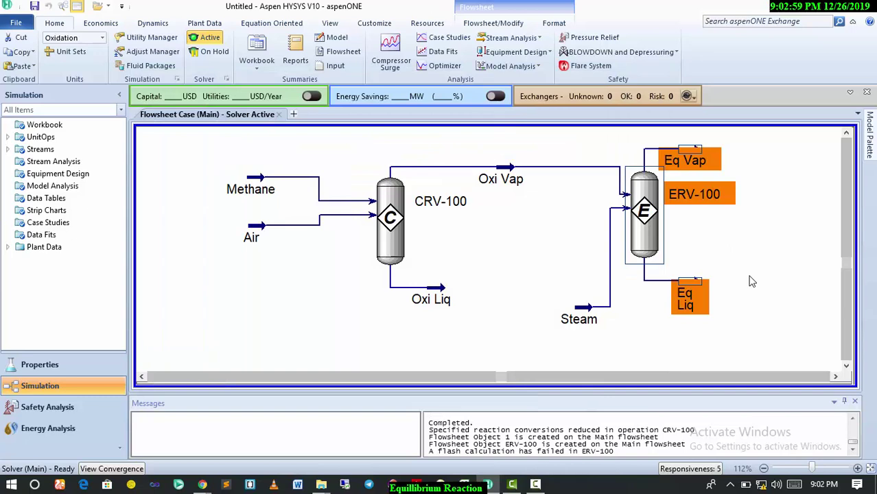
Step: Inspect the Eq Vap and Oxi Vap compositions and their compositional basis options
double_click(686, 160)
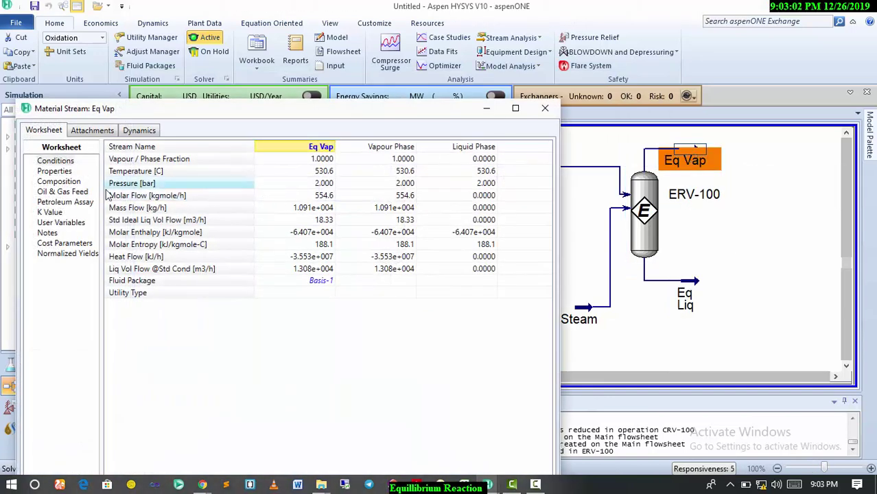
left_click(71, 184)
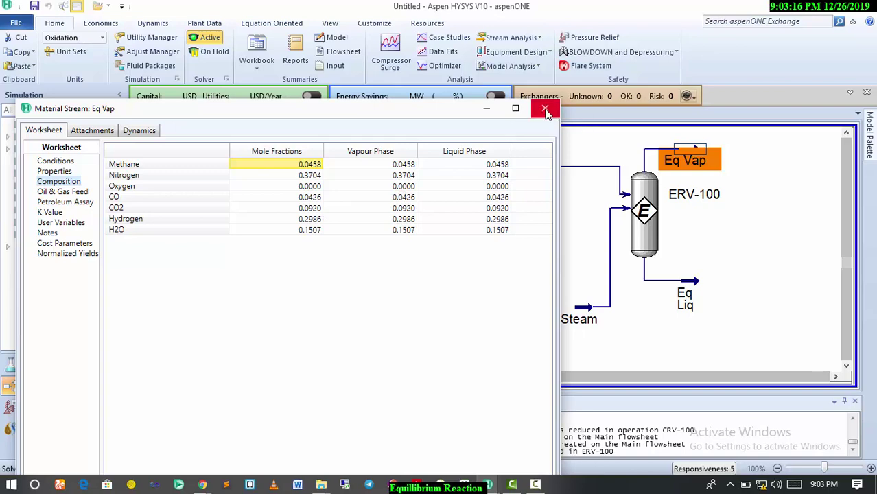
left_click(545, 107)
double_click(511, 176)
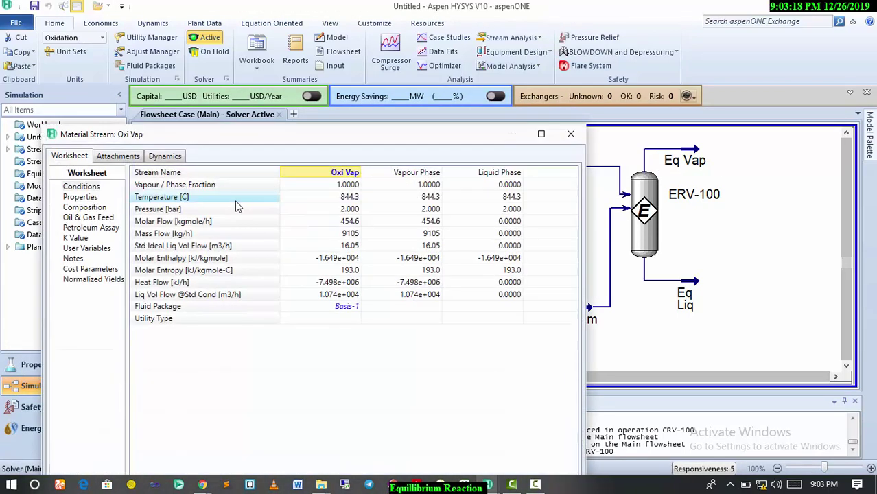
left_click(85, 207)
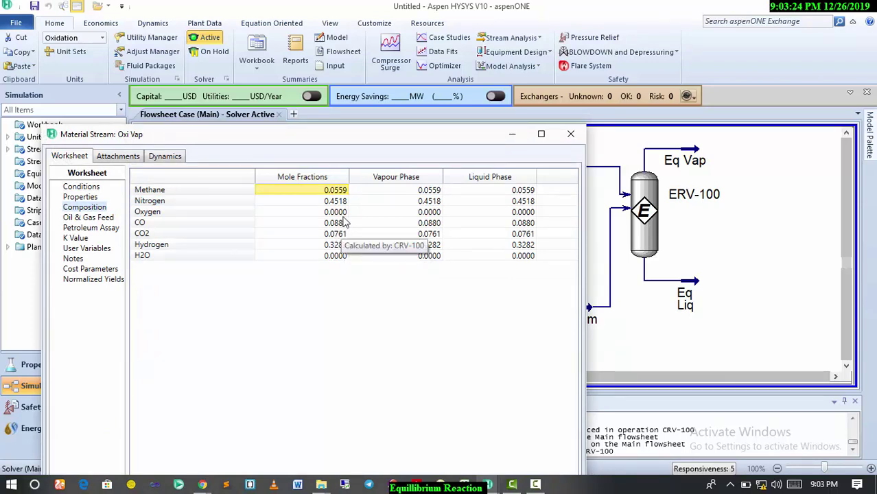
left_click_drag(373, 139, 359, 16)
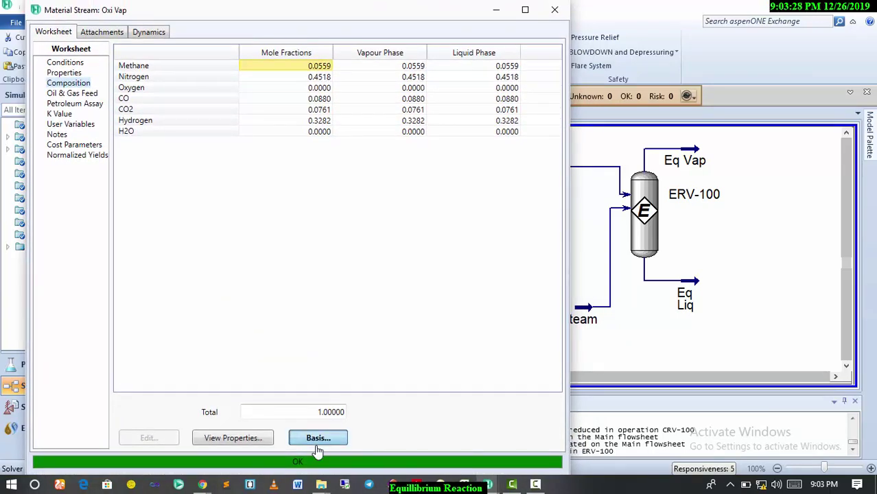
left_click(317, 439)
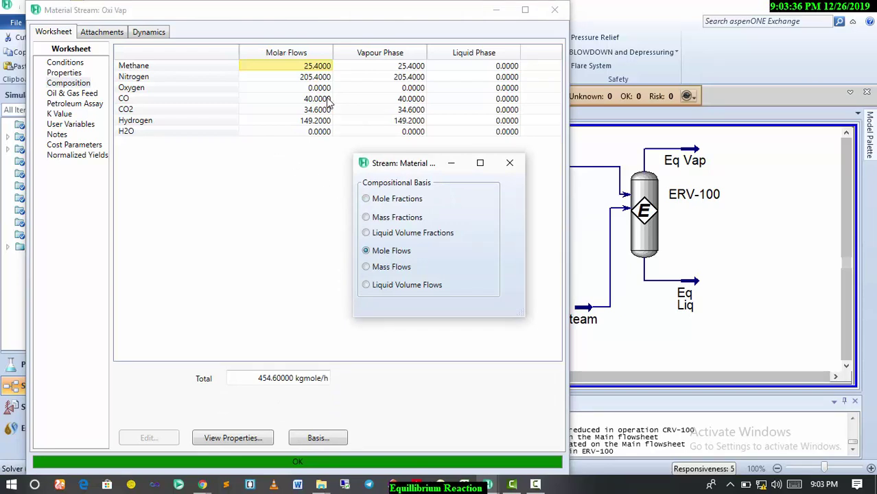
left_click(509, 163)
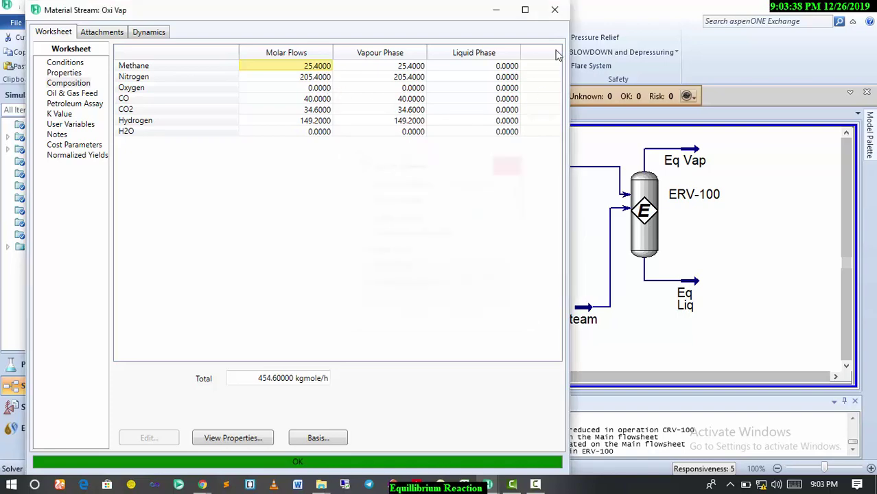
left_click(554, 9)
Step: Switch the Eq Vap composition basis to Mole Flows
left_click(689, 164)
double_click(690, 162)
left_click_drag(341, 169, 365, 61)
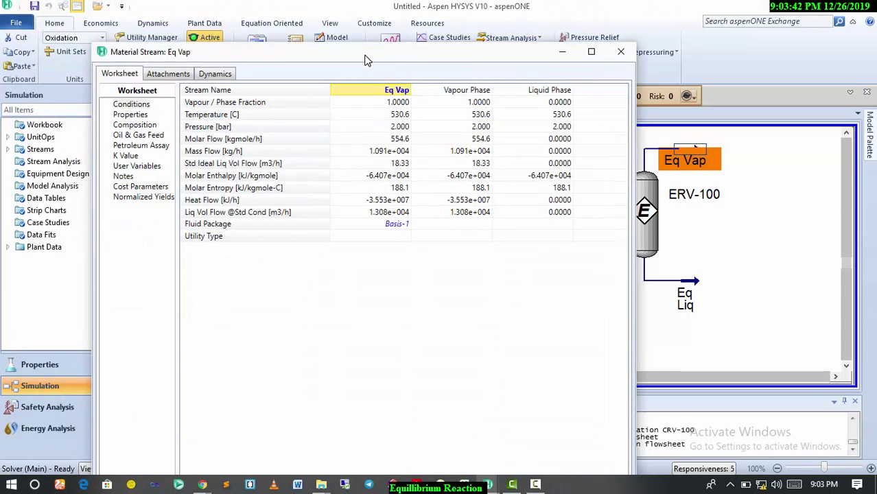
left_click(133, 126)
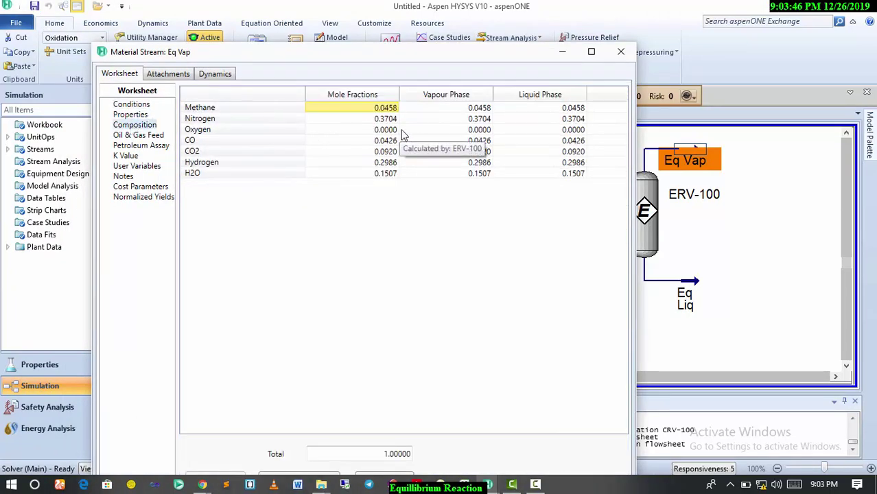
left_click_drag(433, 60, 421, 11)
left_click(374, 438)
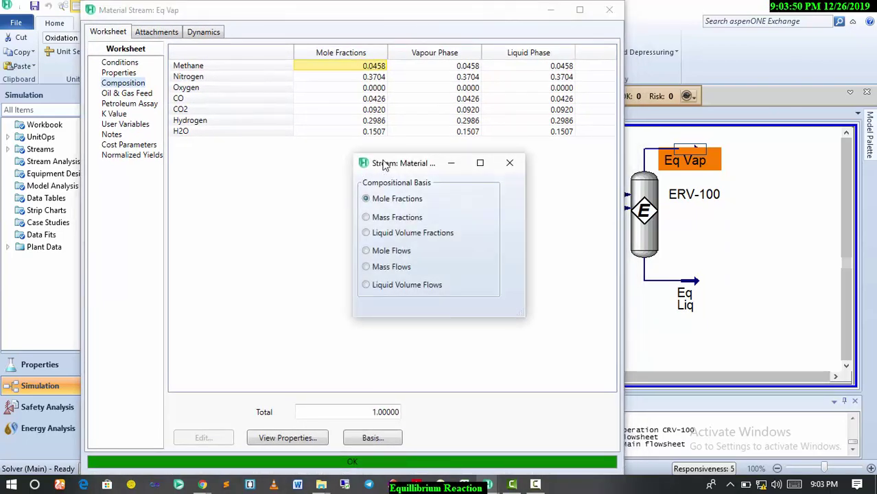
left_click(366, 252)
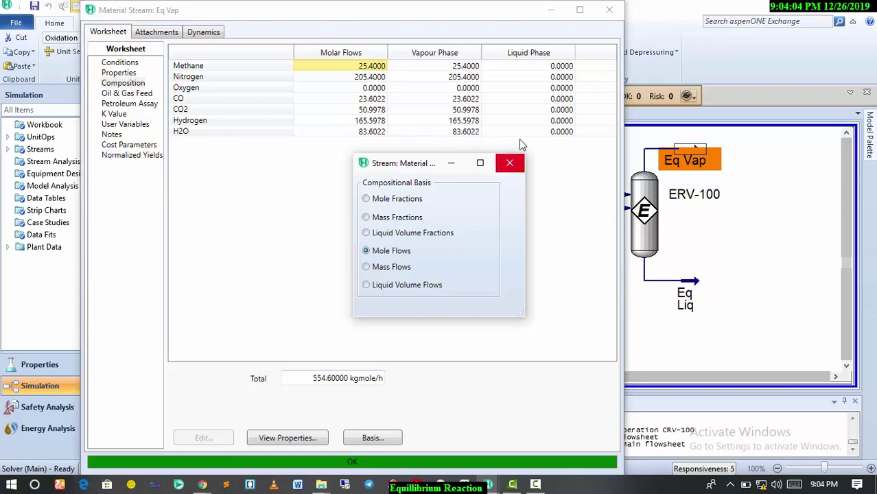
left_click(509, 162)
left_click(609, 8)
Step: View Oxi Vap's per-component molar flows for comparison
left_click(510, 172)
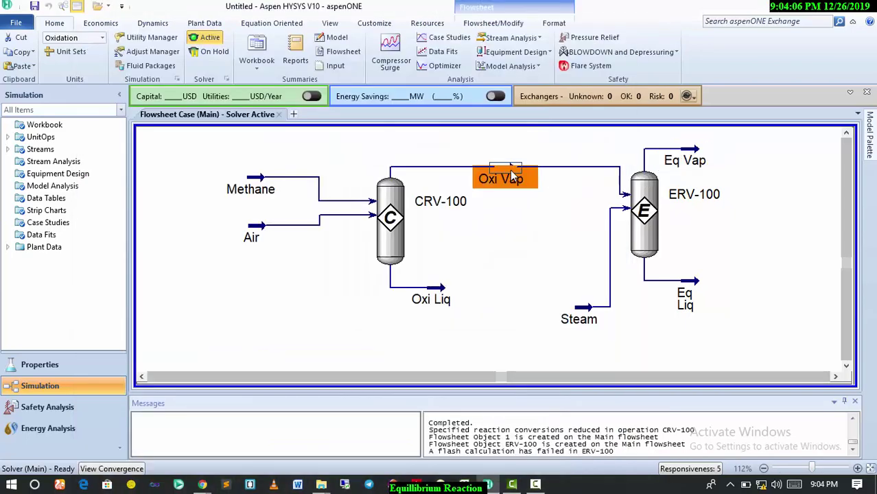
double_click(510, 170)
left_click_drag(268, 197, 269, 61)
left_click(137, 124)
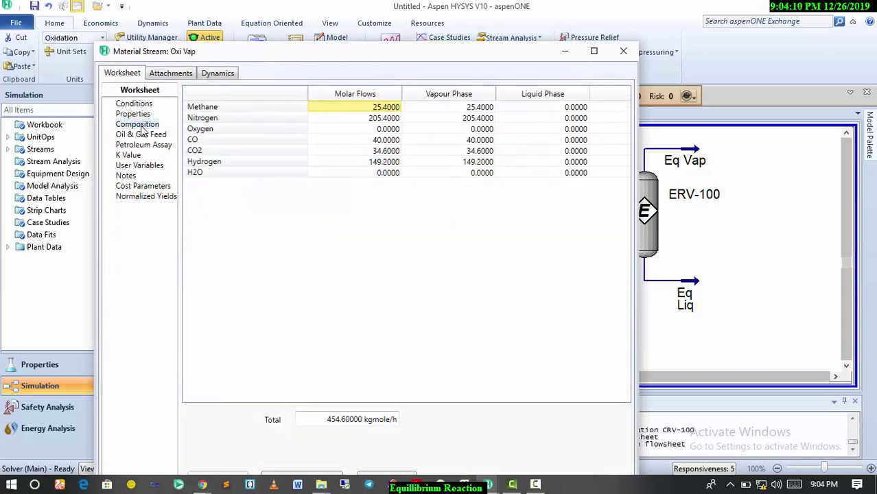
mouse_move(387, 171)
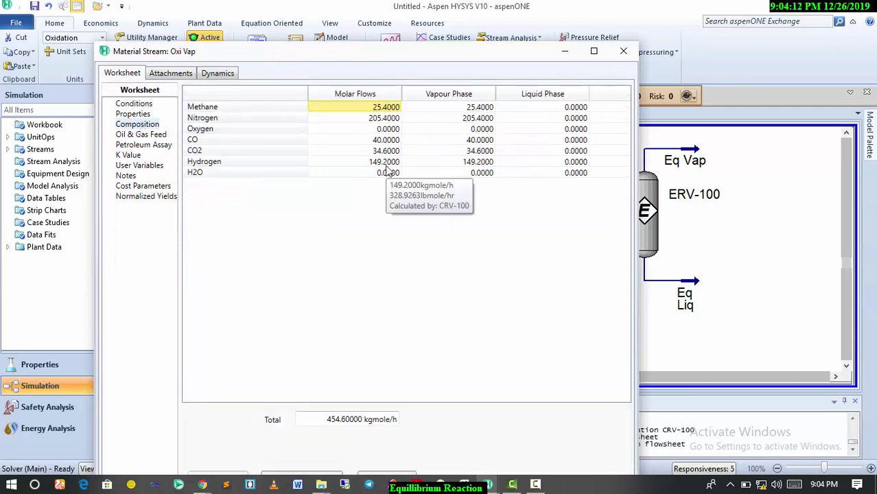
left_click(626, 52)
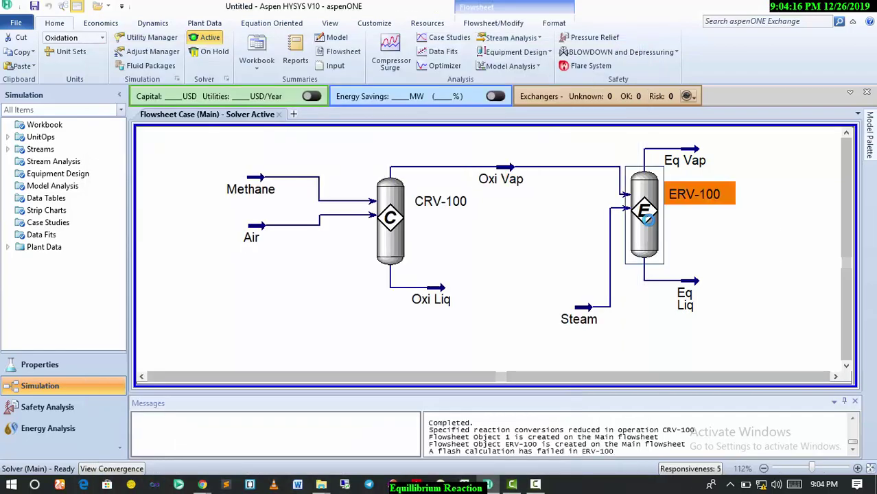
double_click(643, 211)
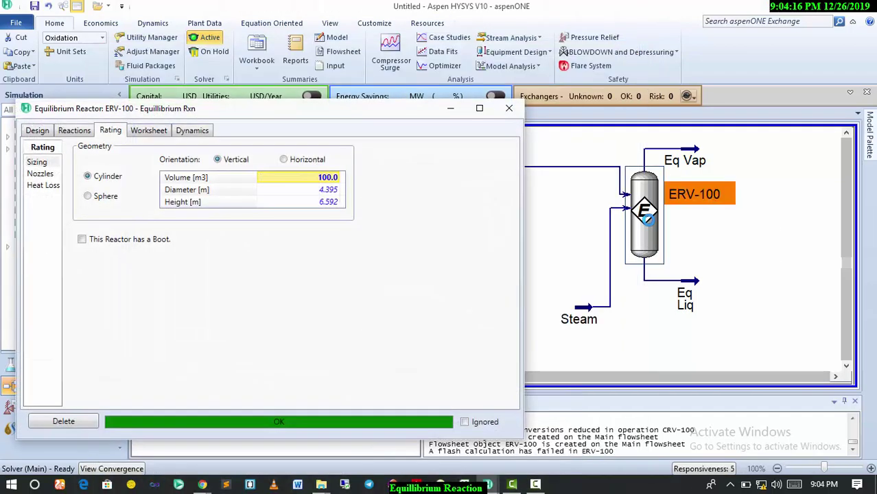
left_click(72, 132)
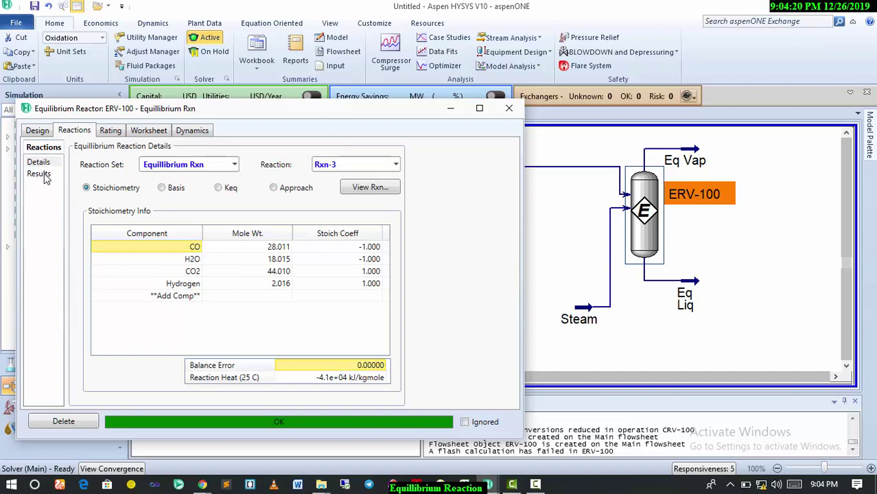
left_click(44, 174)
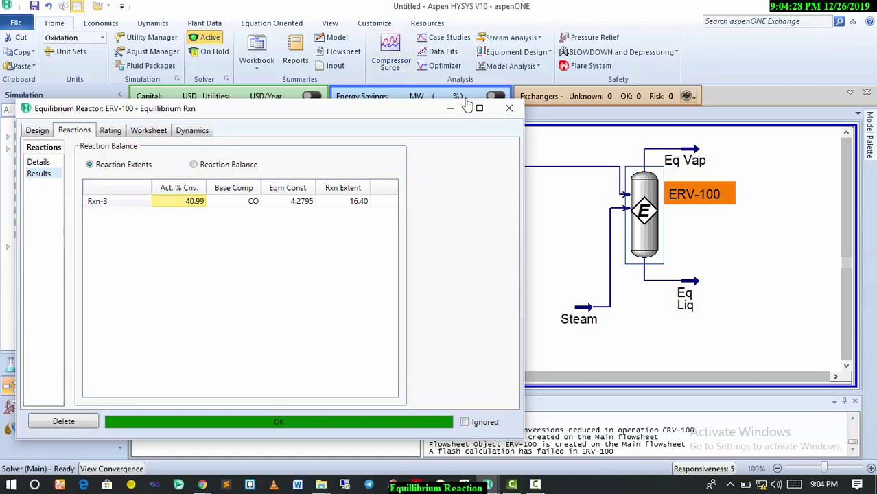
left_click(508, 110)
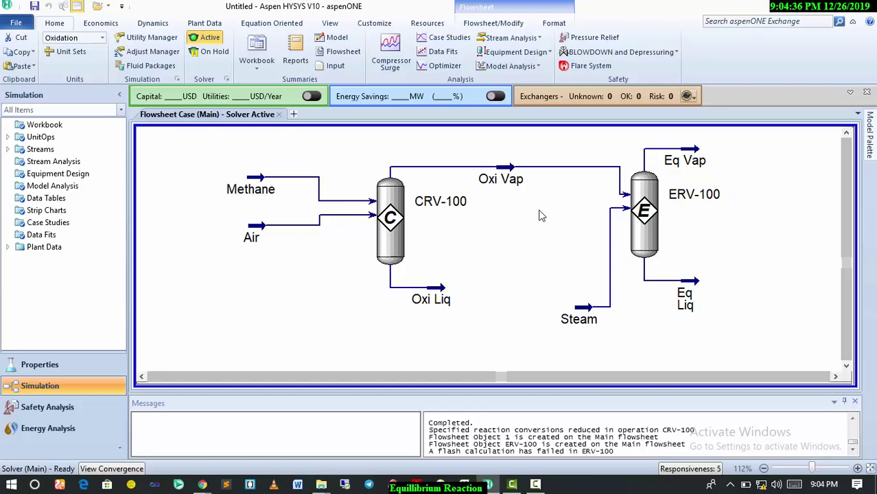
Step: Change Rxn-3's basis to Molar Concn in VapourPhase, then return to the simulation flowsheet
left_click(39, 366)
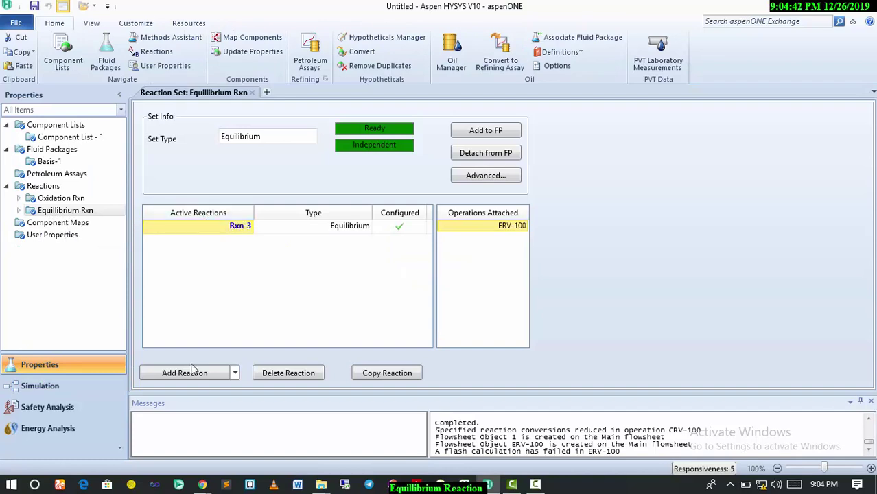
double_click(226, 232)
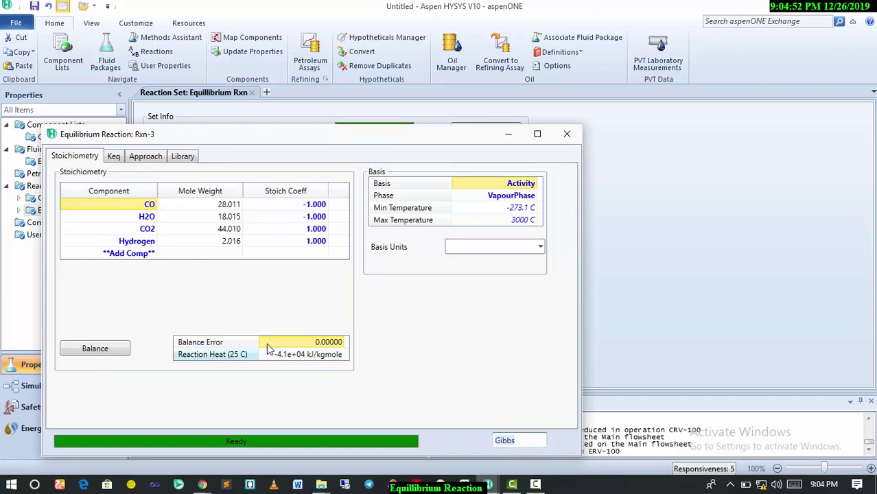
left_click(535, 184)
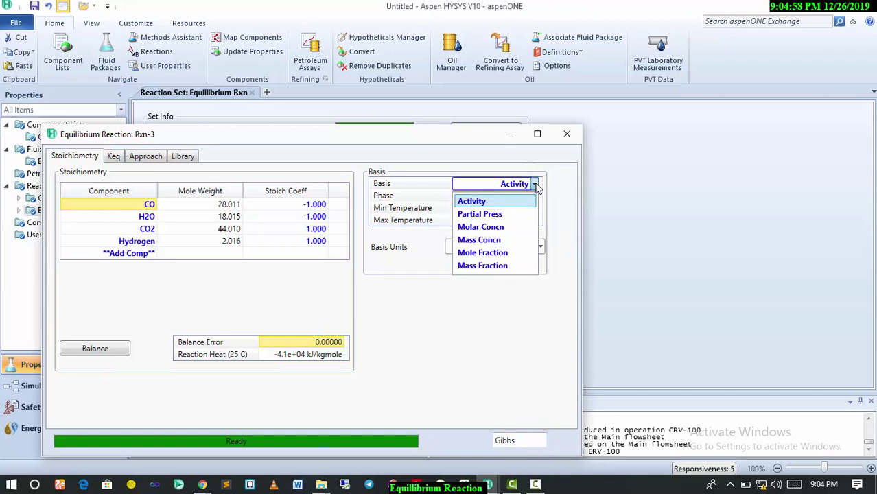
left_click(501, 227)
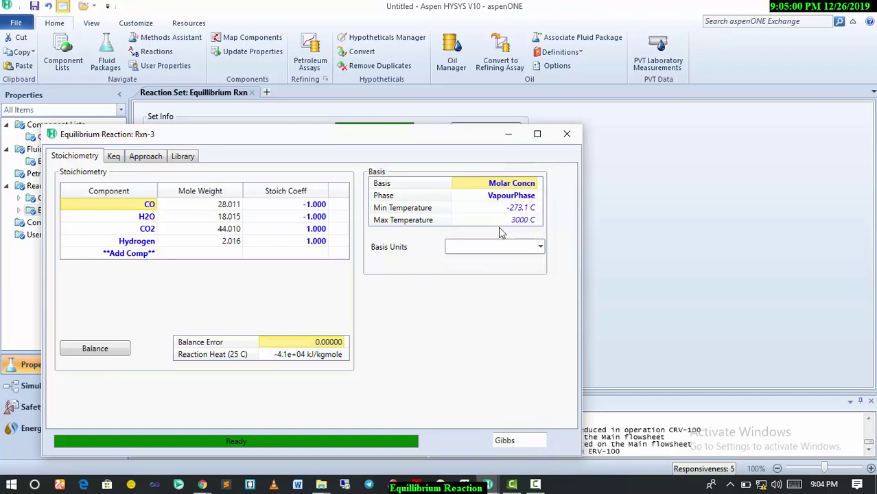
left_click(533, 198)
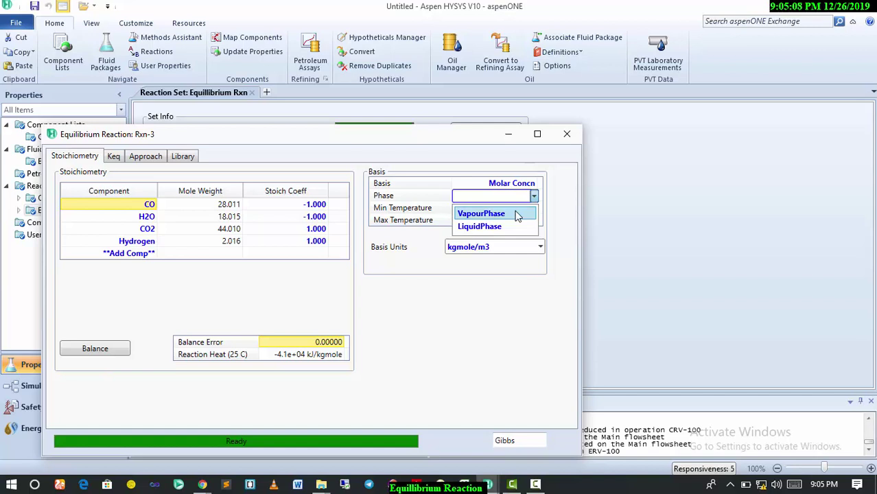
left_click(518, 214)
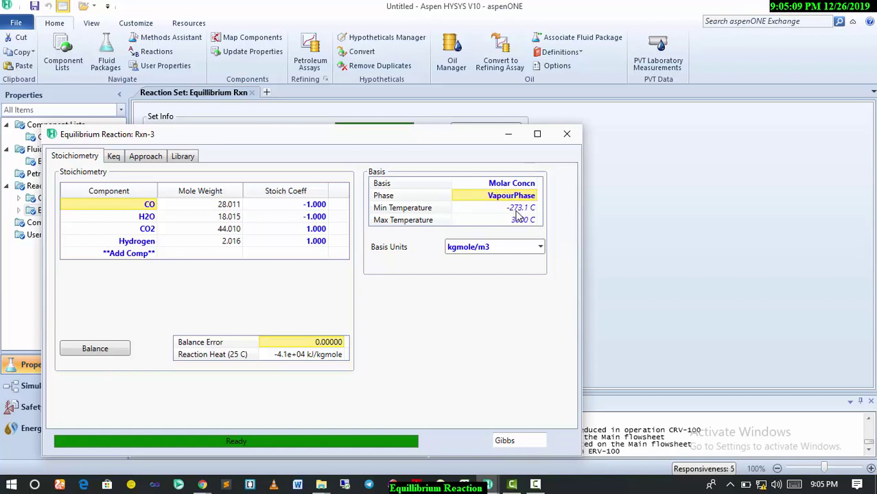
left_click(567, 134)
left_click(31, 386)
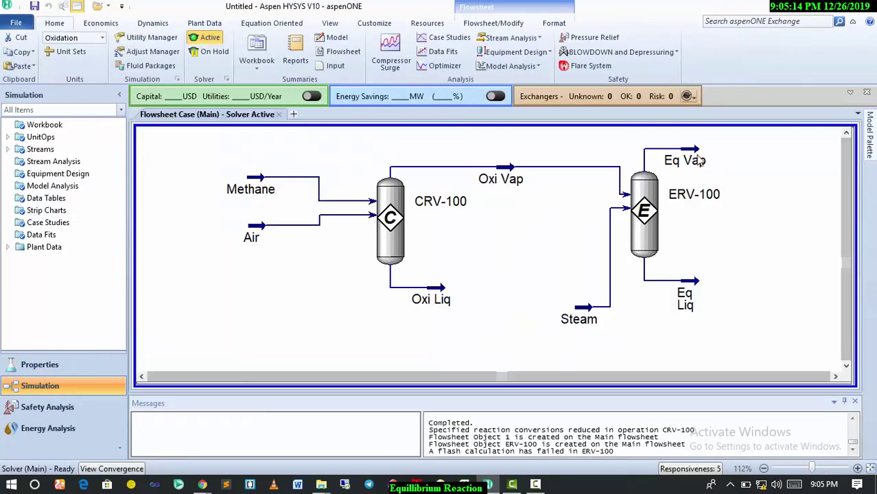
double_click(698, 155)
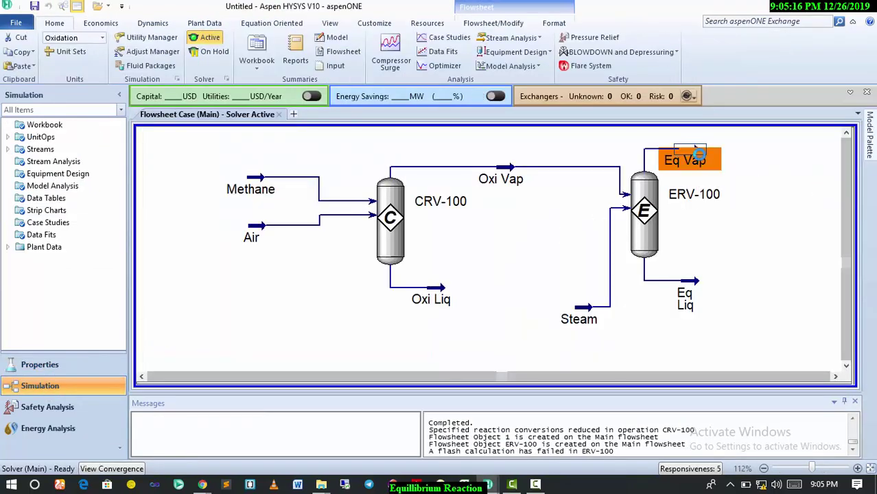
left_click(596, 159)
double_click(642, 211)
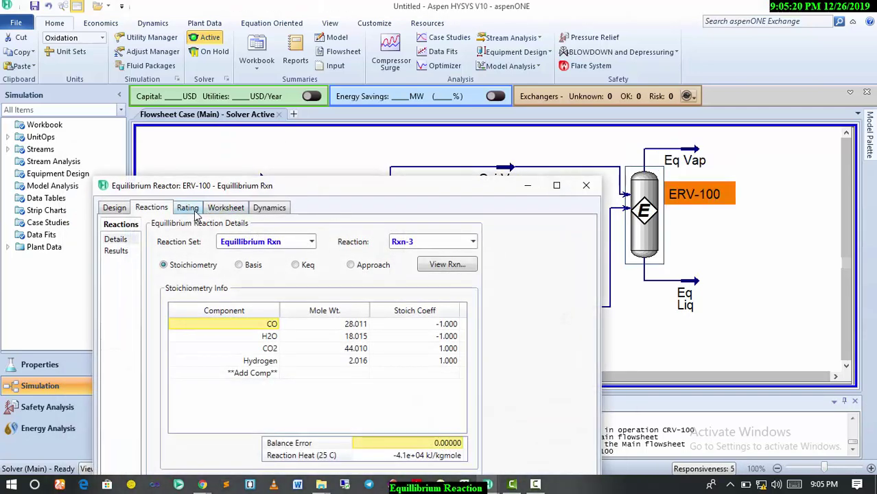
left_click(116, 253)
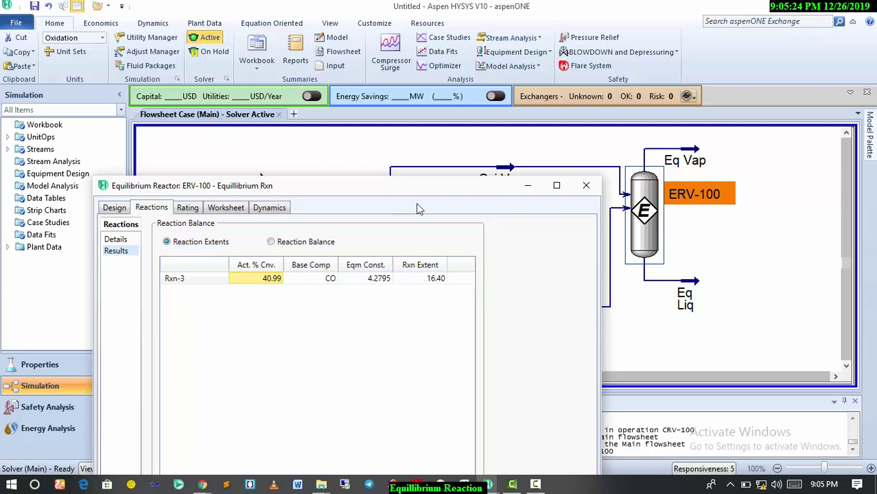
left_click(586, 186)
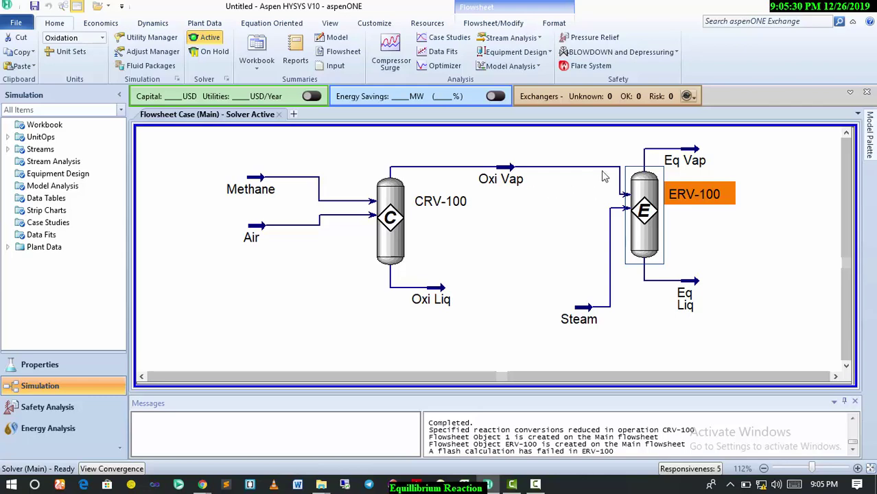
Step: Open the Rxn-3 equilibrium reaction in Properties and try the Mass Concn basis
left_click(39, 365)
double_click(221, 231)
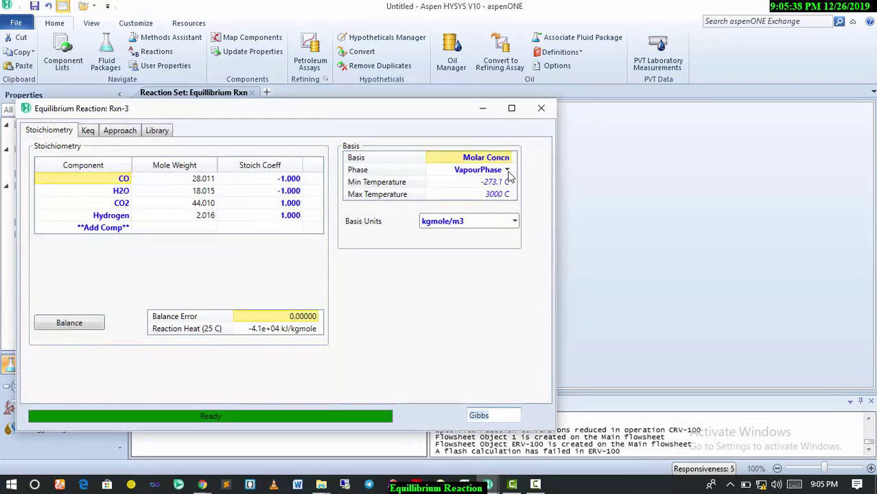
left_click(509, 175)
left_click(509, 175)
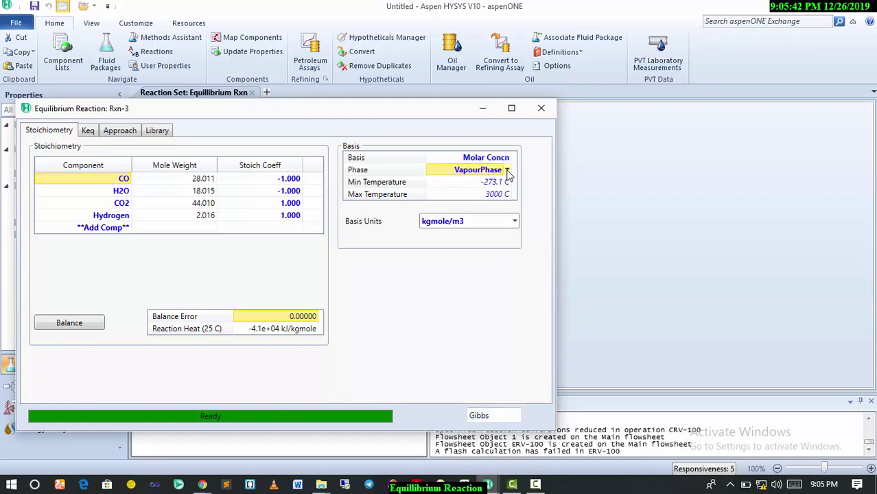
left_click(508, 158)
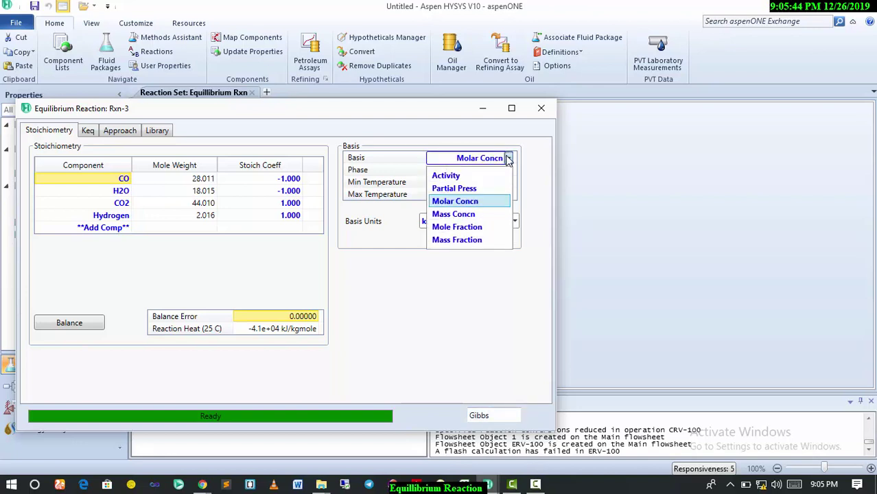
left_click(479, 214)
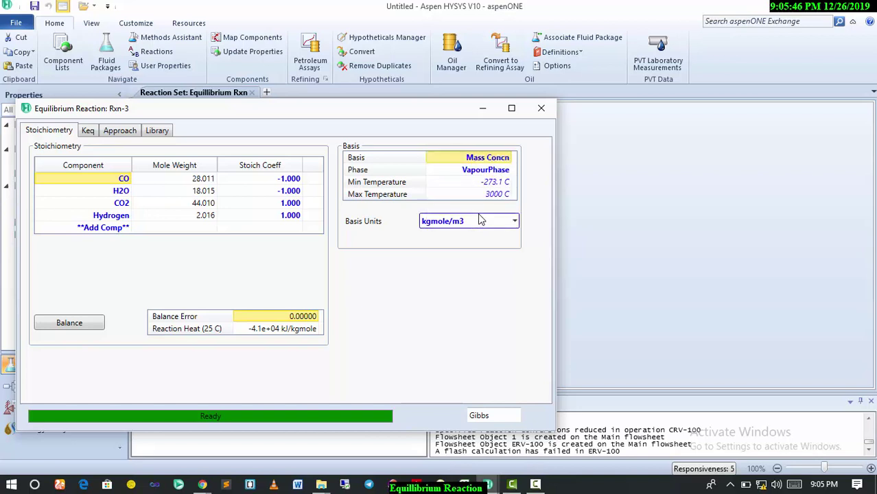
Step: Set Rxn-3's basis back to Activity with VapourPhase, then close its details
left_click(507, 171)
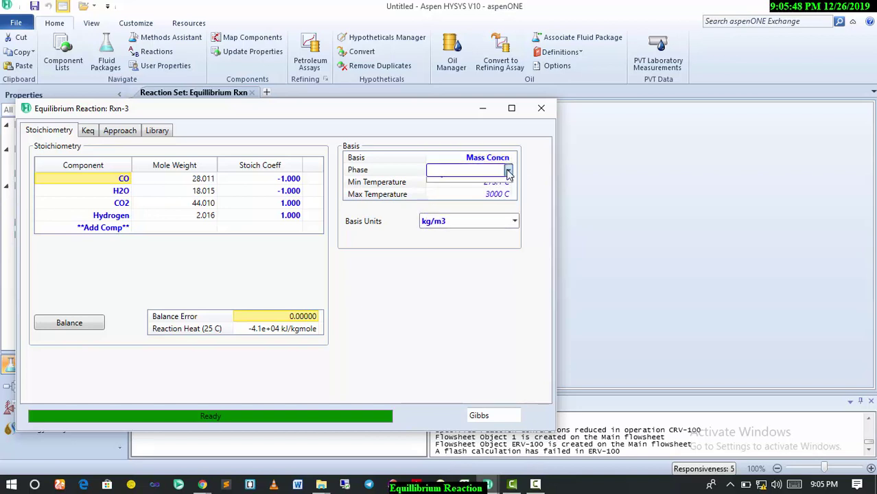
left_click(508, 172)
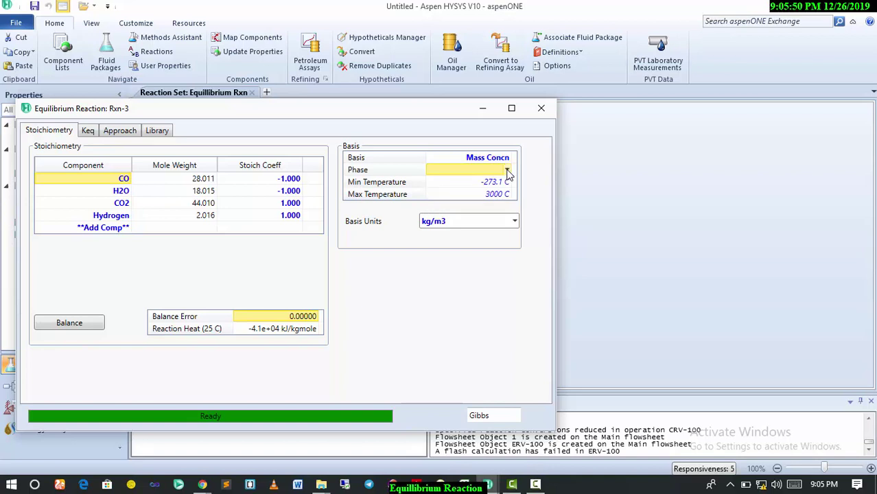
left_click(507, 158)
left_click(501, 175)
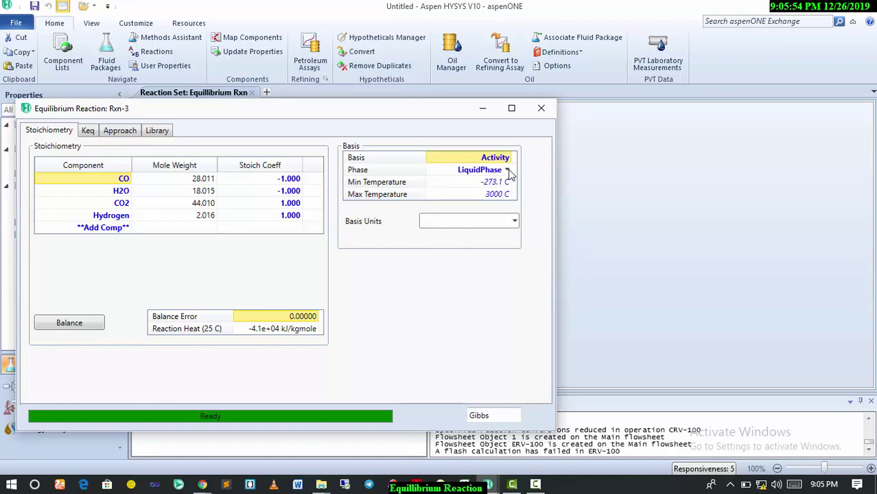
left_click(507, 170)
left_click(467, 188)
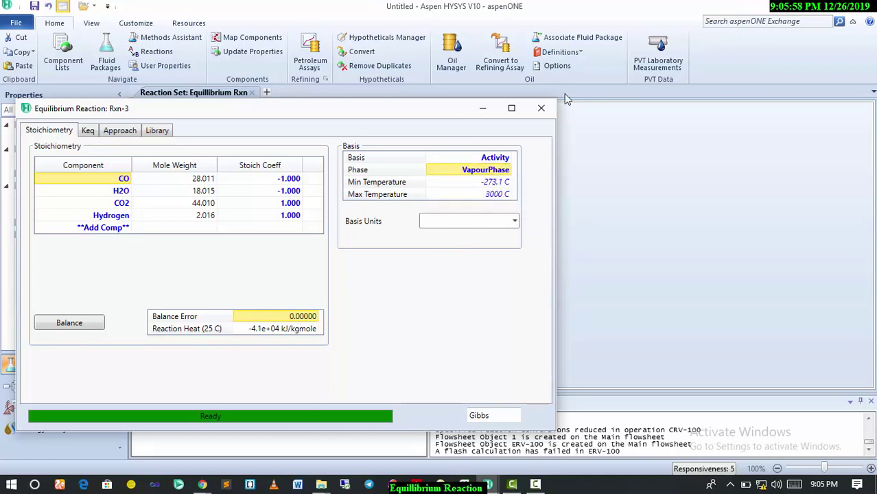
left_click(541, 108)
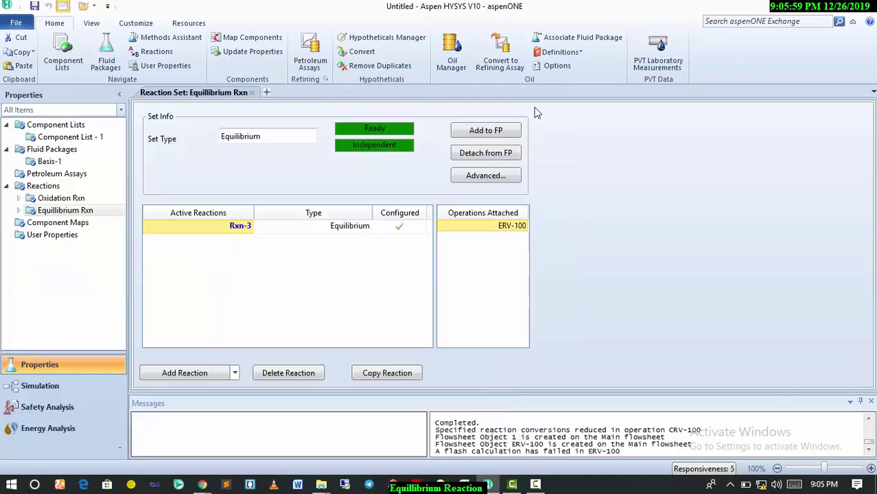
Step: Open the ERV-100 reactor's property window from the main simulation flowsheet
left_click(56, 387)
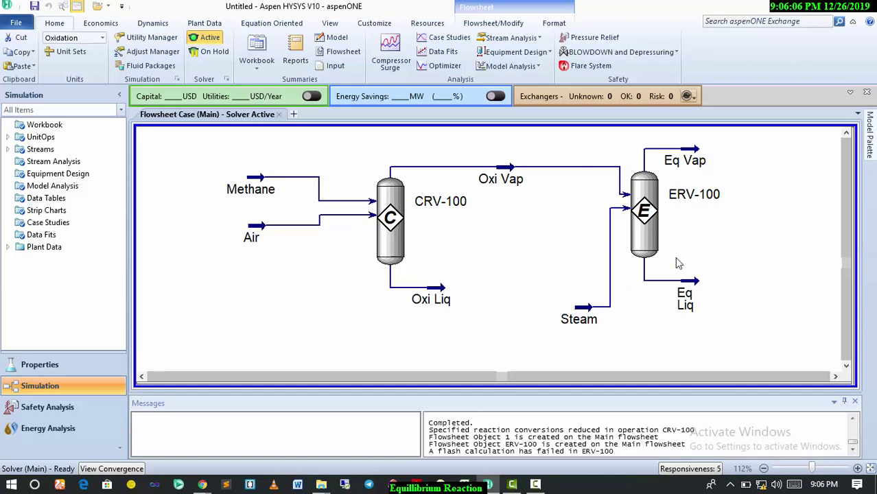
left_click(650, 249)
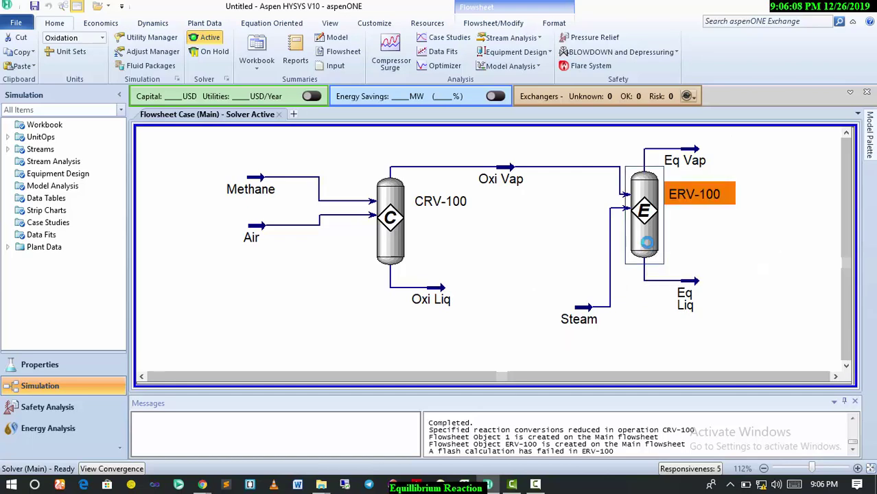
double_click(650, 249)
left_click_drag(380, 136, 427, 32)
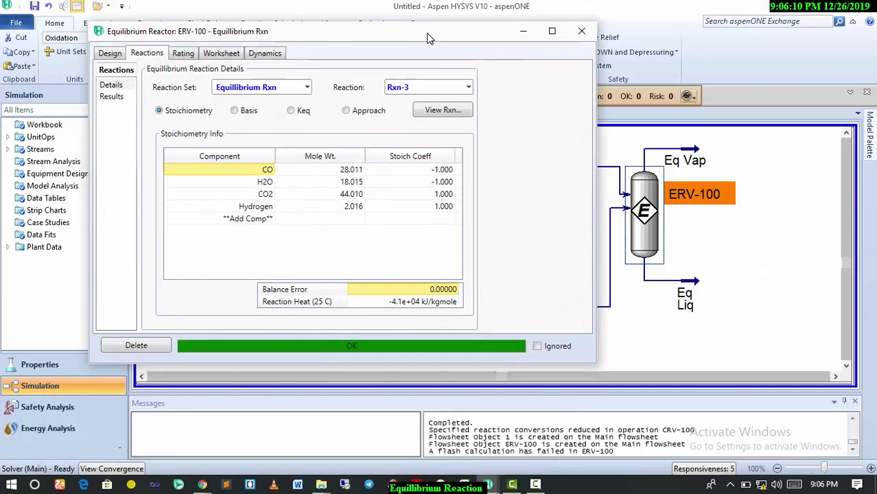
Step: Review ERV-100's connections, reaction and sizing (100 m3, 4.395 m diameter, 6.592 m height), then close it
left_click(108, 54)
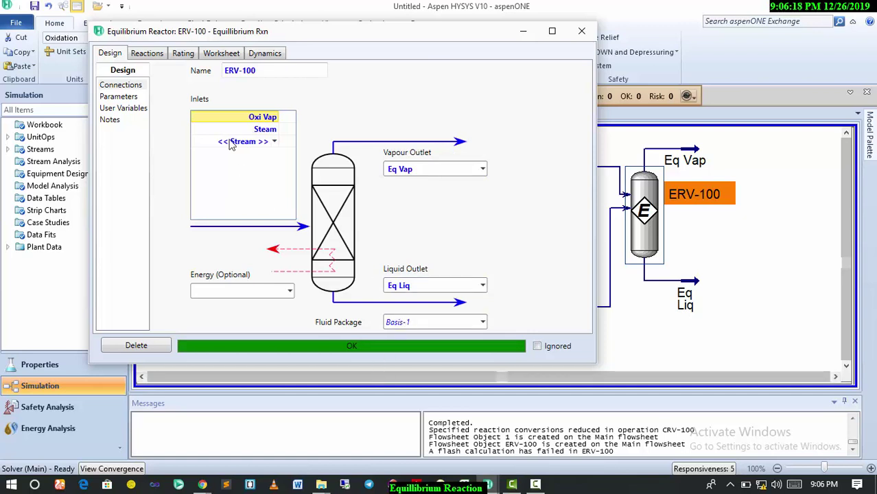
left_click(147, 54)
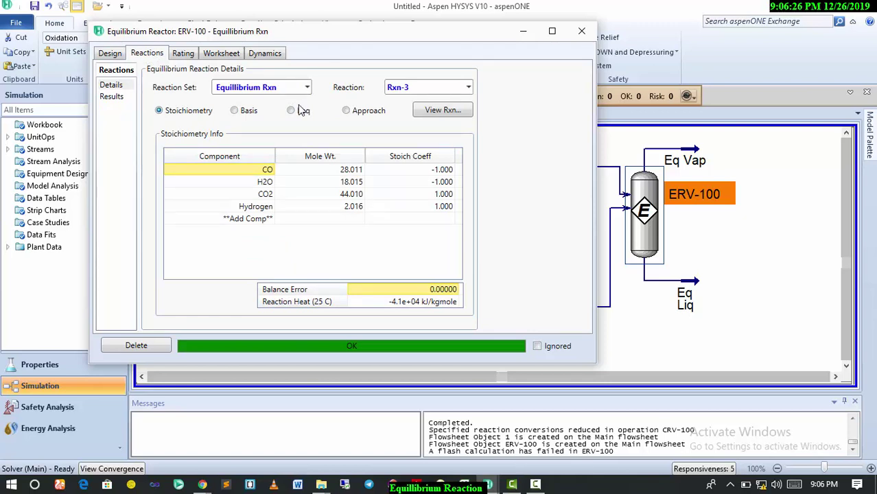
left_click(183, 54)
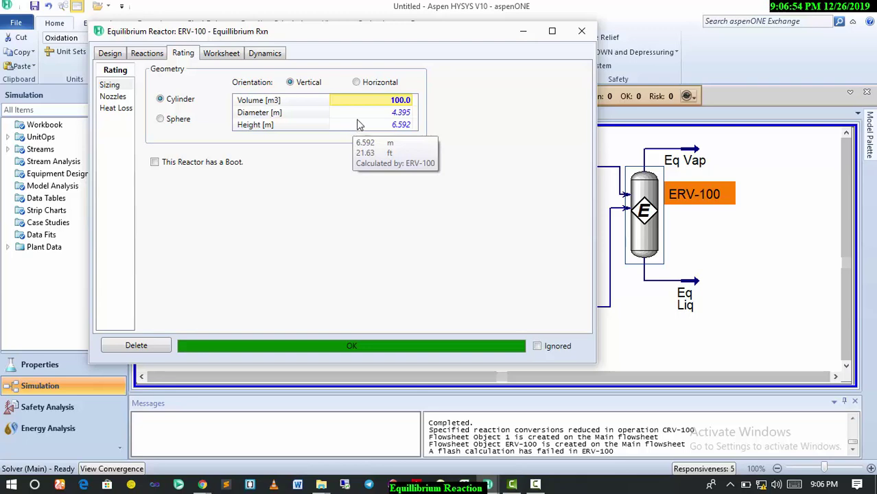
left_click(581, 31)
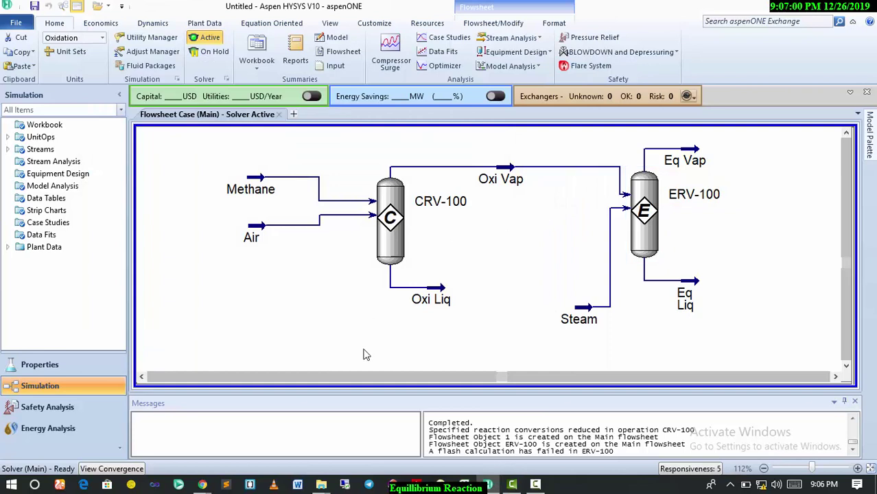
mouse_move(464, 485)
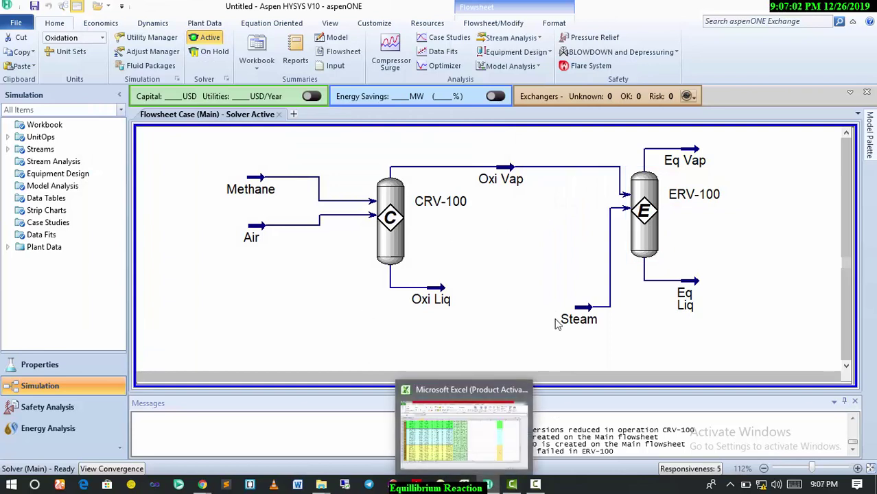